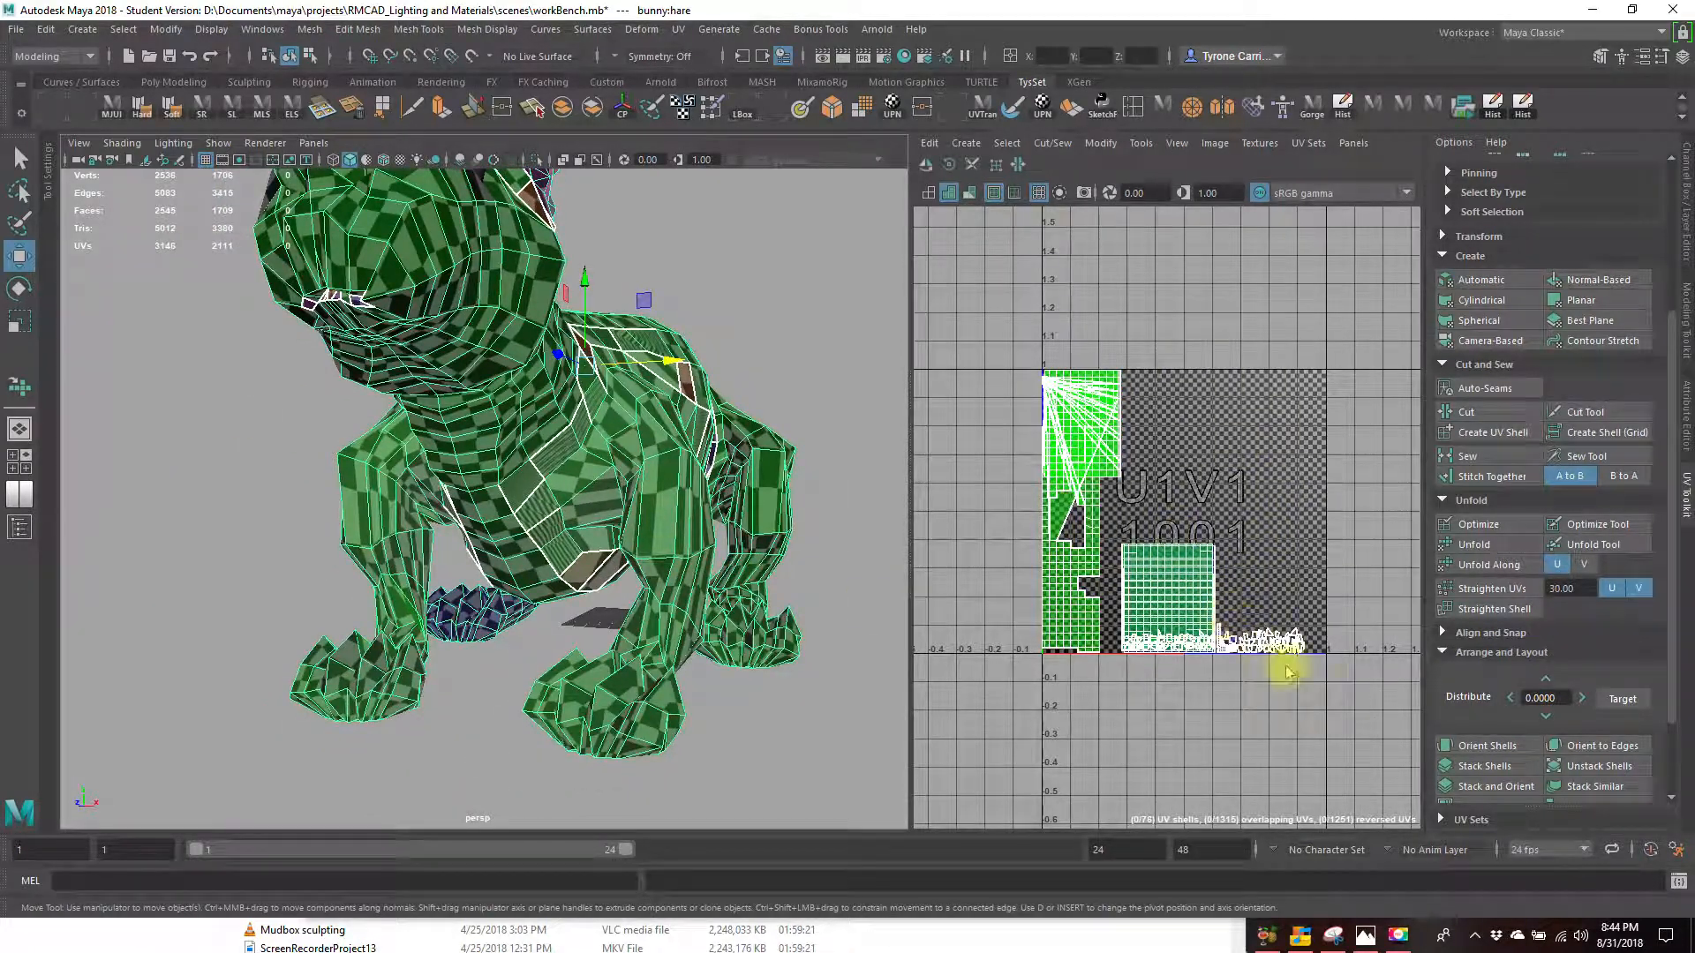
Examine the hare's existing UV shells, seams and stretched checker areas on the legs, back, belly and head.
alt+drag(703, 570, 345, 575)
alt+drag(521, 488, 568, 496)
alt+right_drag(567, 496, 859, 491)
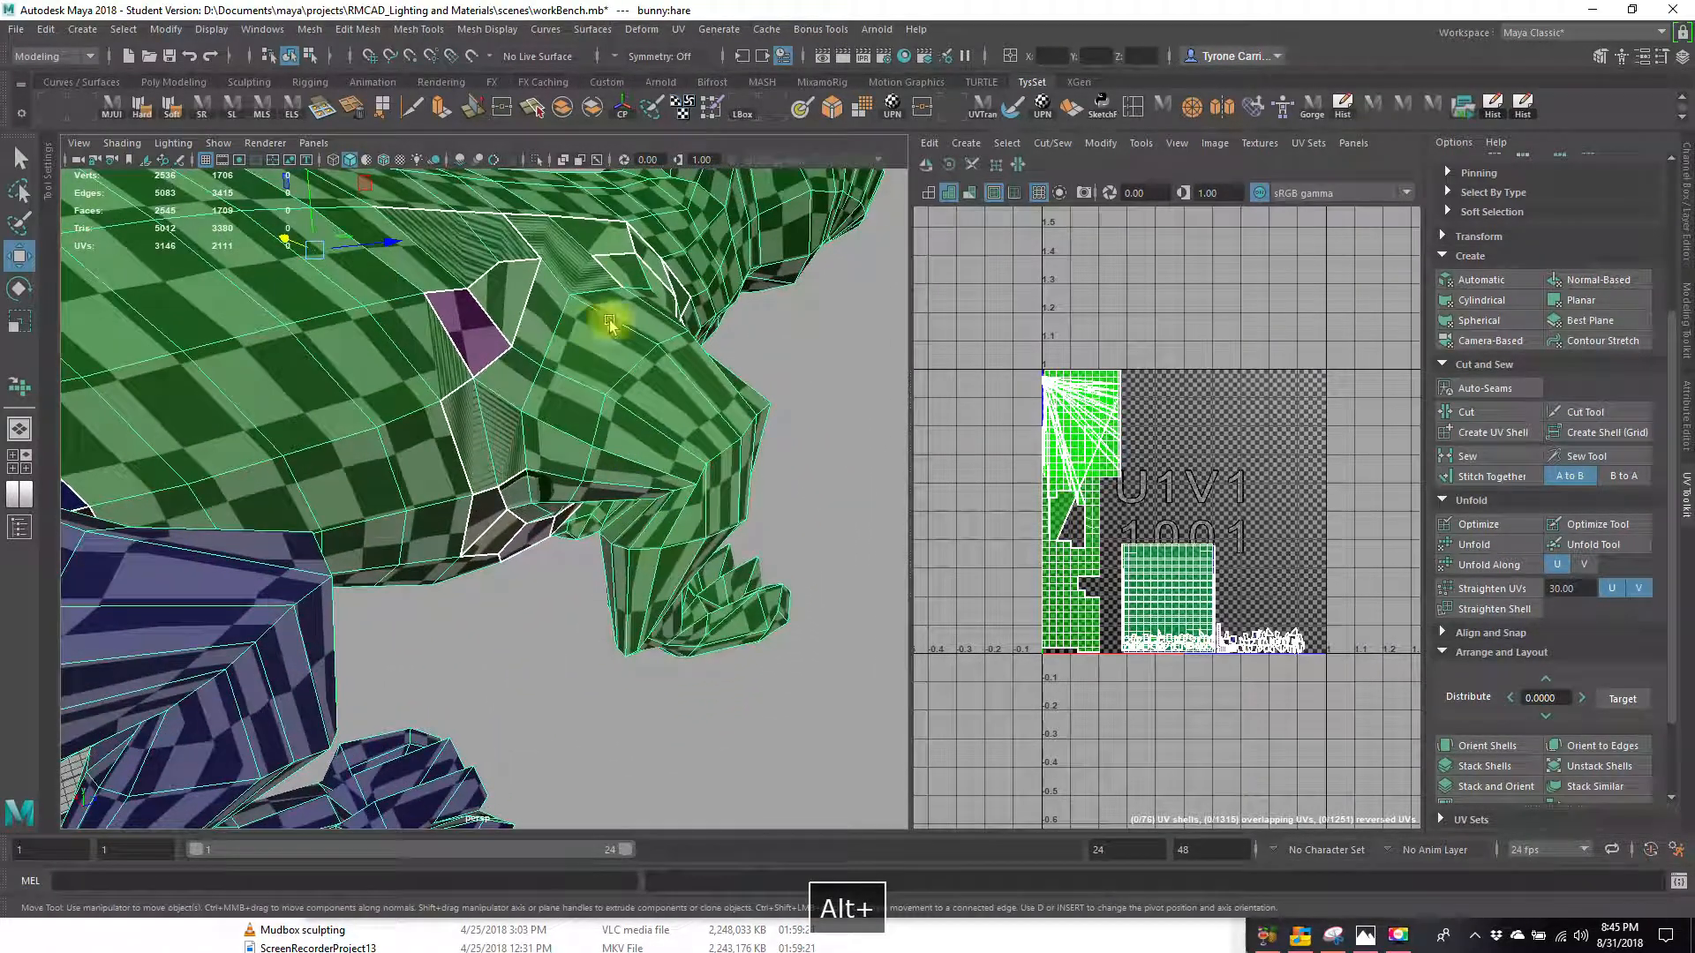
alt+drag(735, 450, 494, 494)
alt+middle_drag(746, 385, 623, 520)
alt+right_drag(830, 530, 702, 553)
alt+drag(700, 551, 624, 541)
alt+right_drag(624, 541, 579, 480)
alt+drag(580, 480, 401, 661)
alt+middle_drag(404, 662, 420, 543)
alt+drag(420, 543, 759, 549)
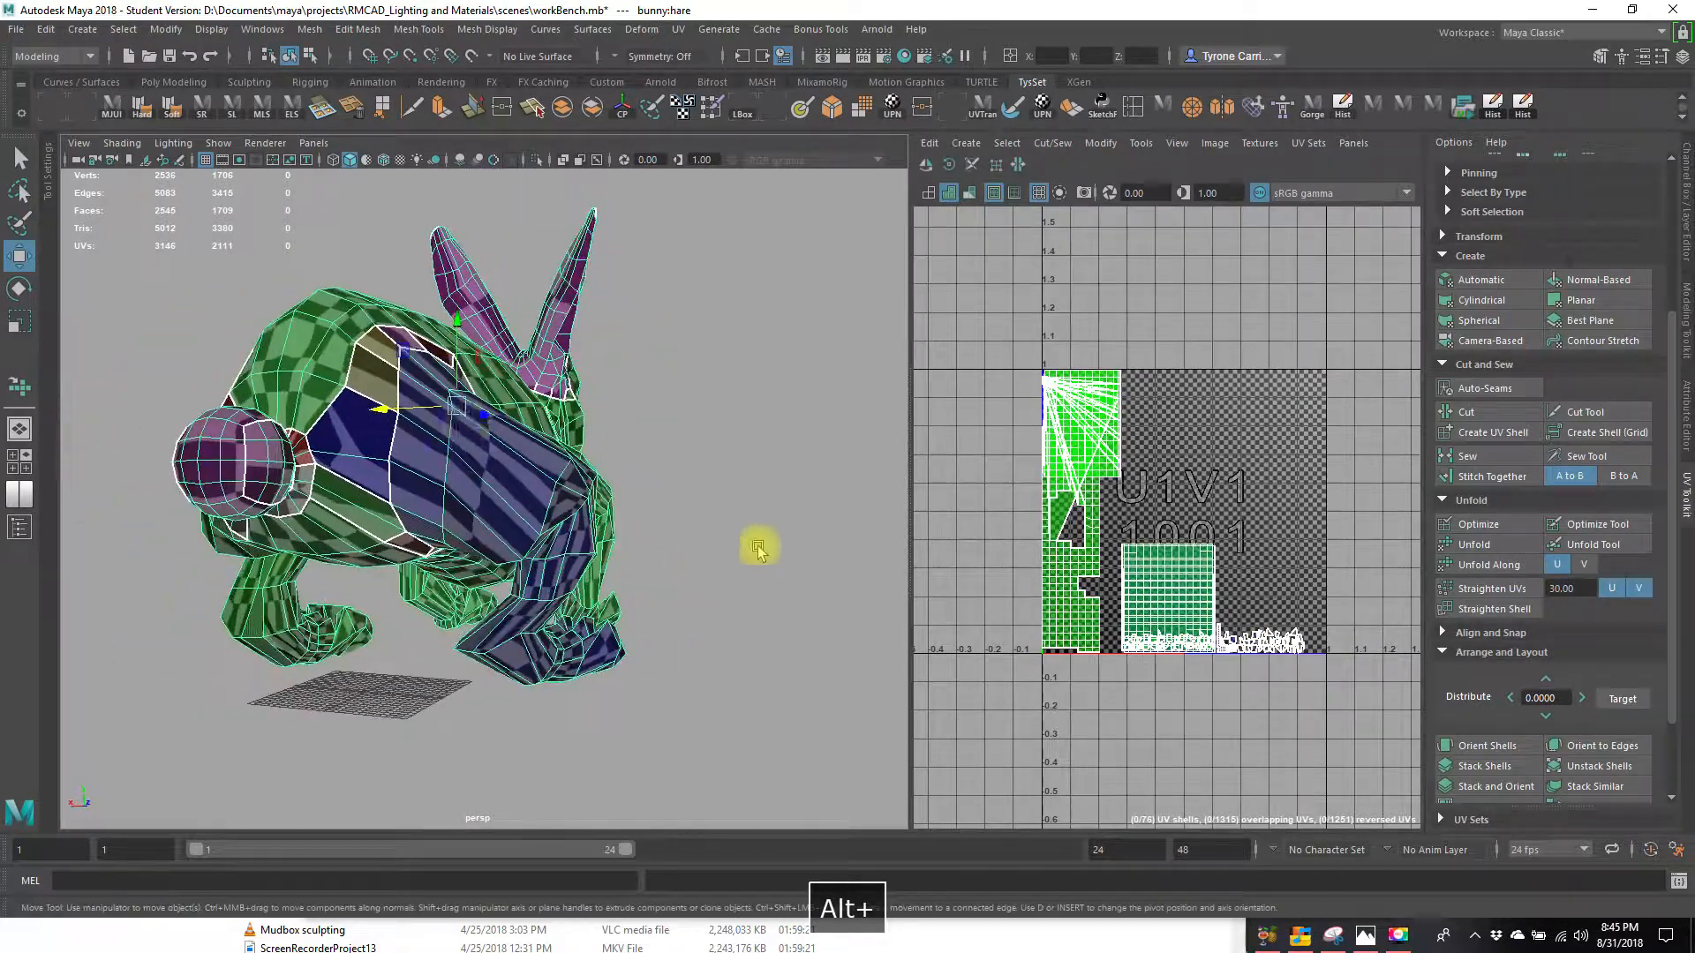
alt+drag(388, 519, 509, 558)
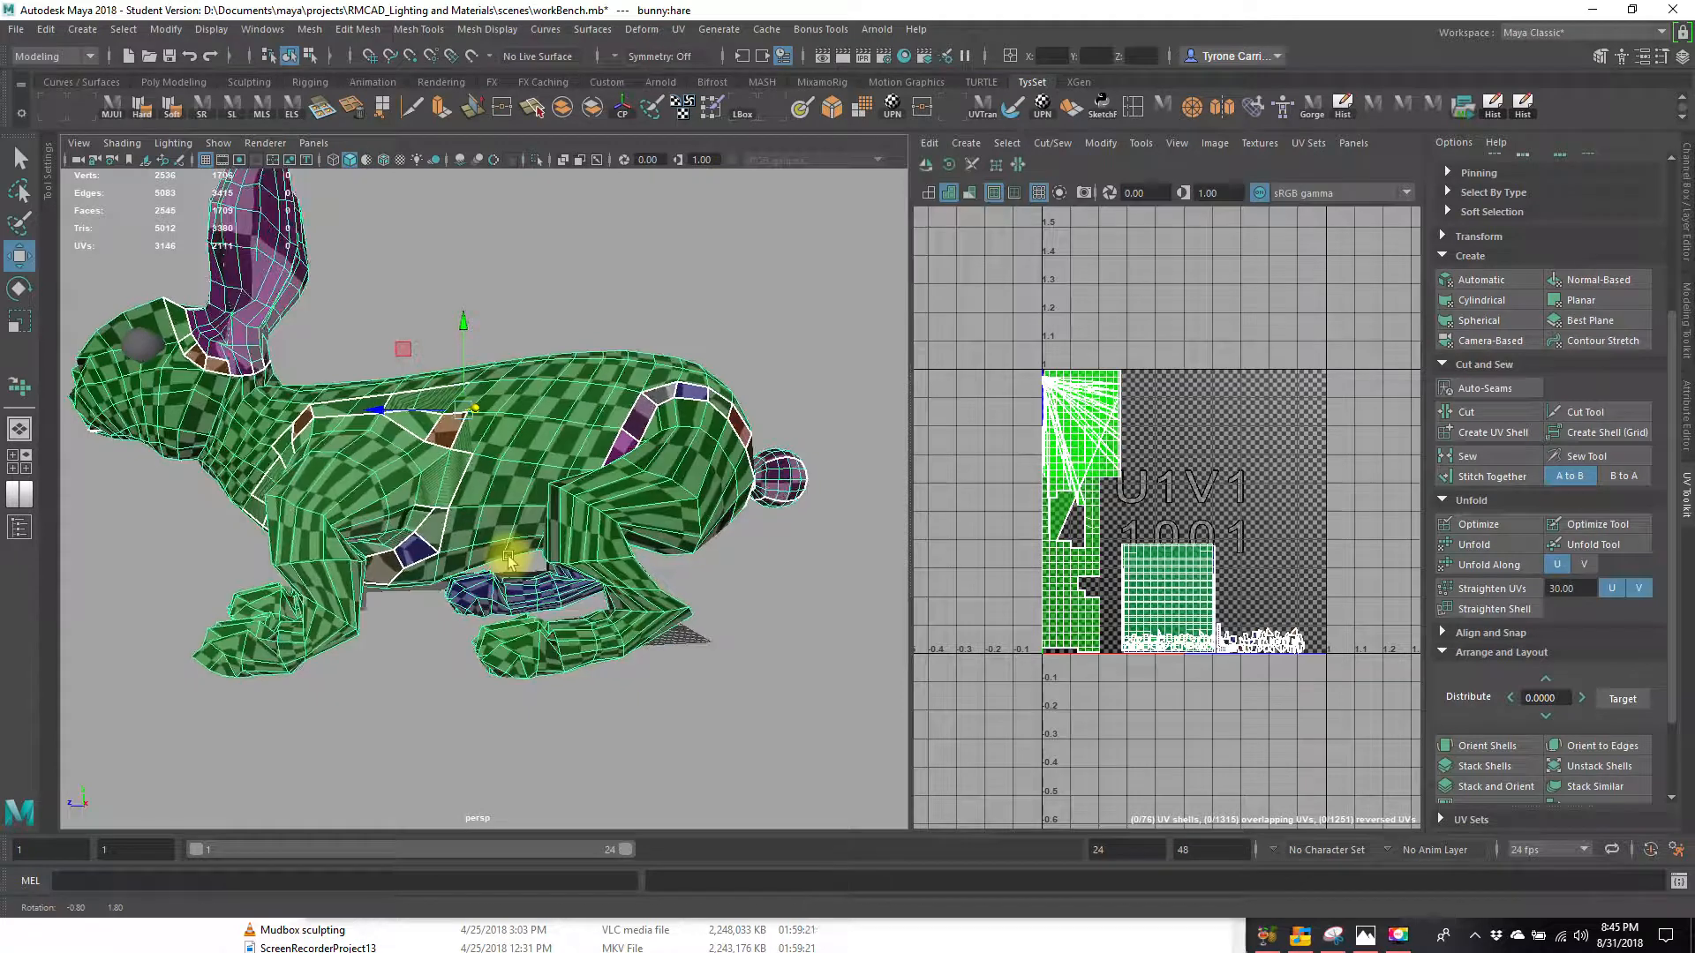
alt+drag(687, 501, 408, 578)
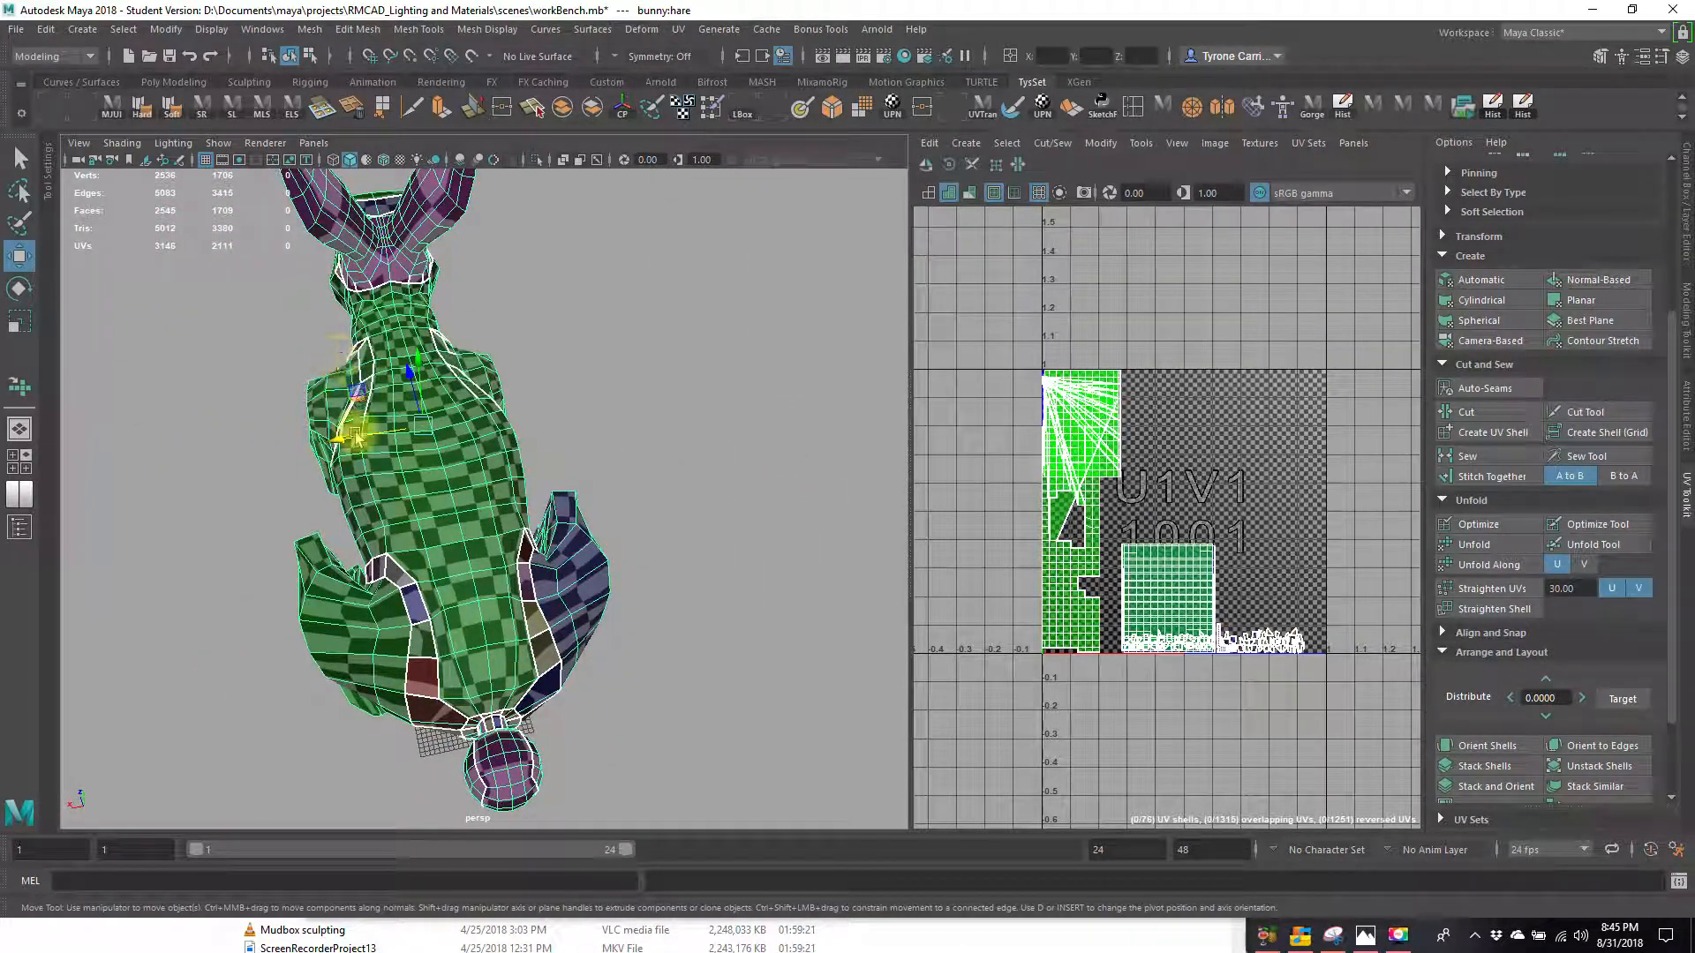
alt+drag(240, 496, 410, 497)
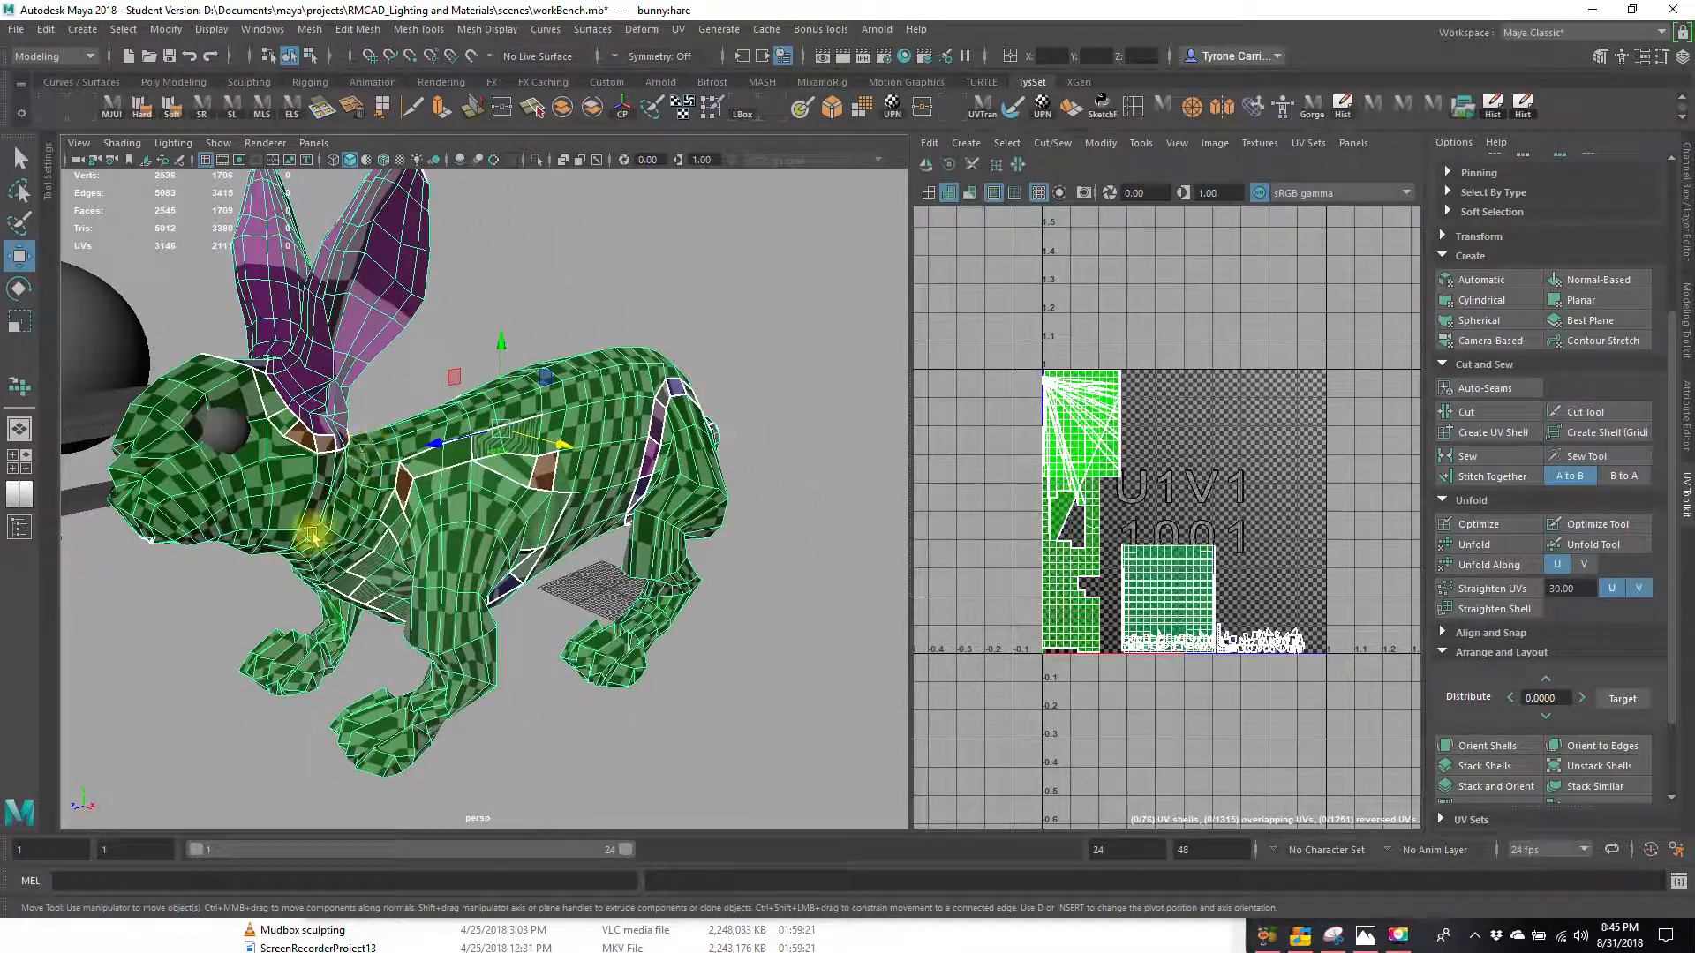
alt+drag(309, 579, 314, 306)
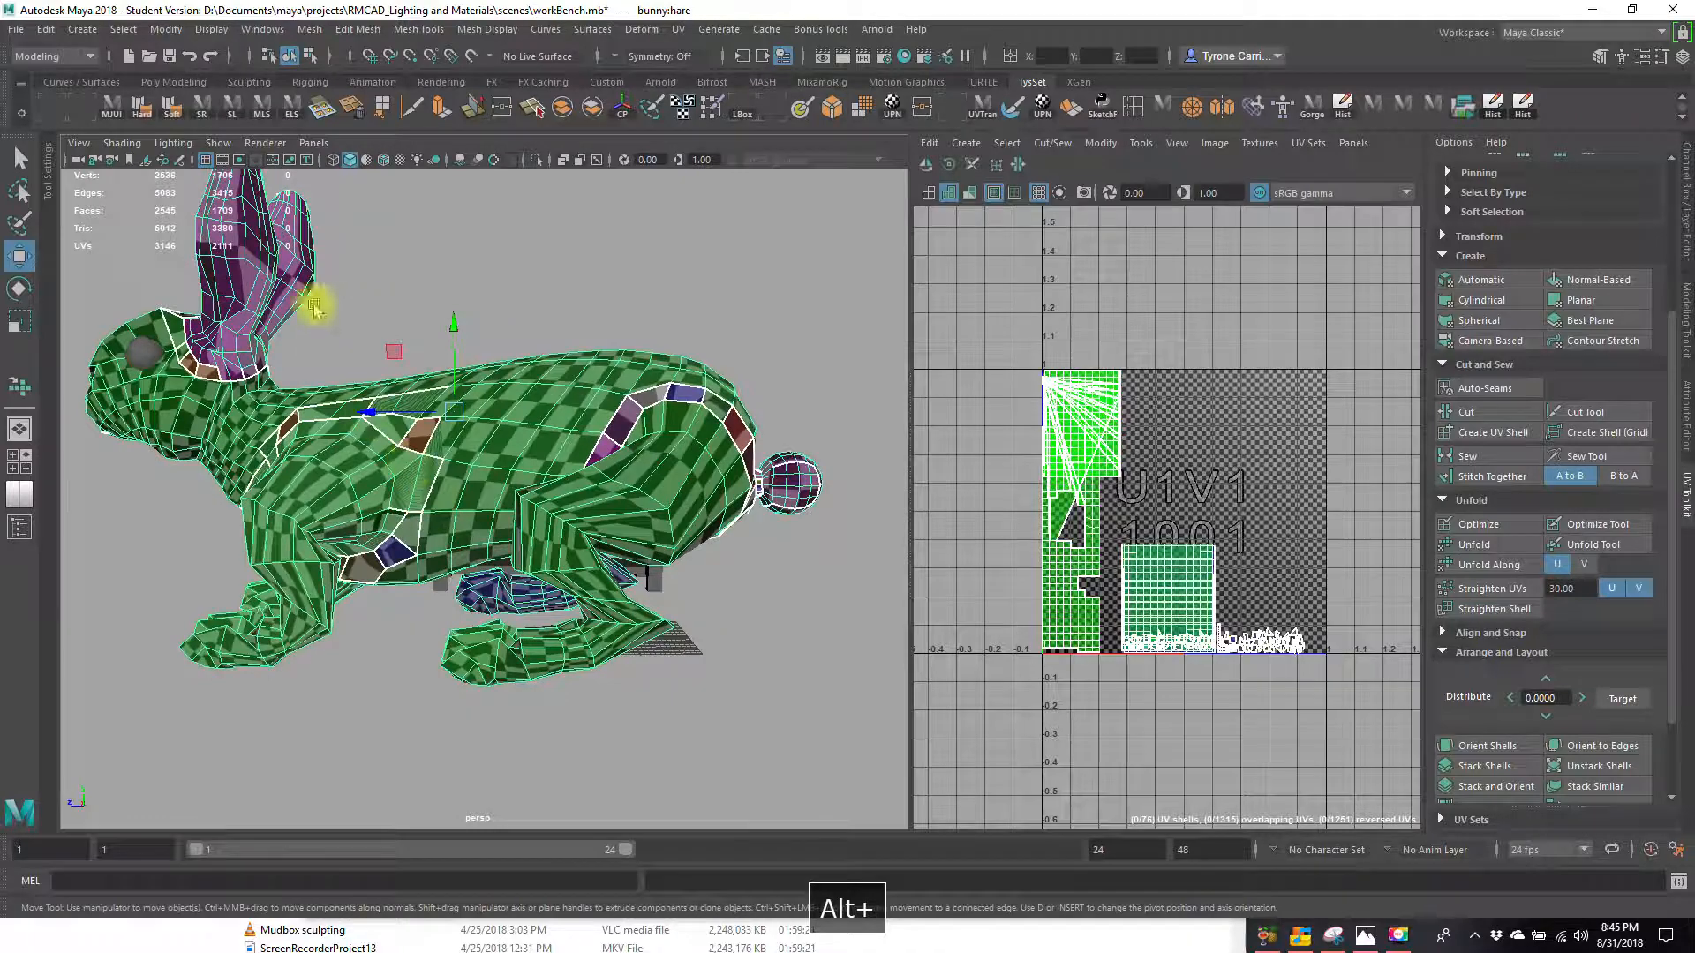
alt+drag(446, 479, 721, 439)
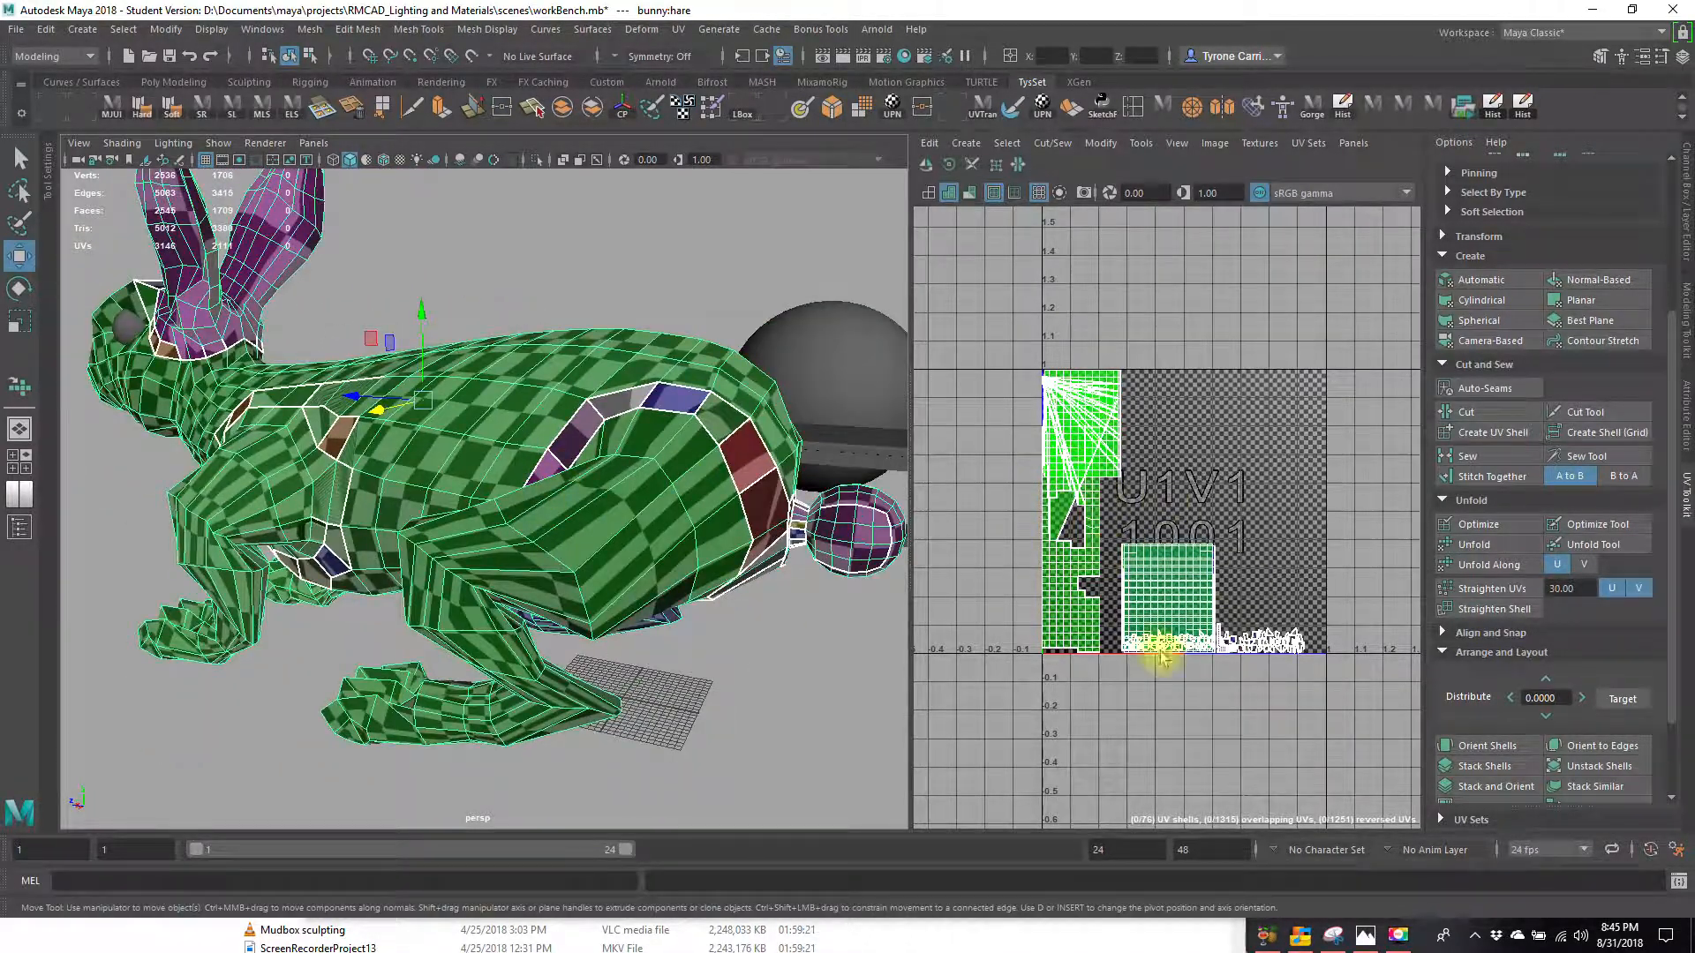
alt+drag(609, 530, 697, 494)
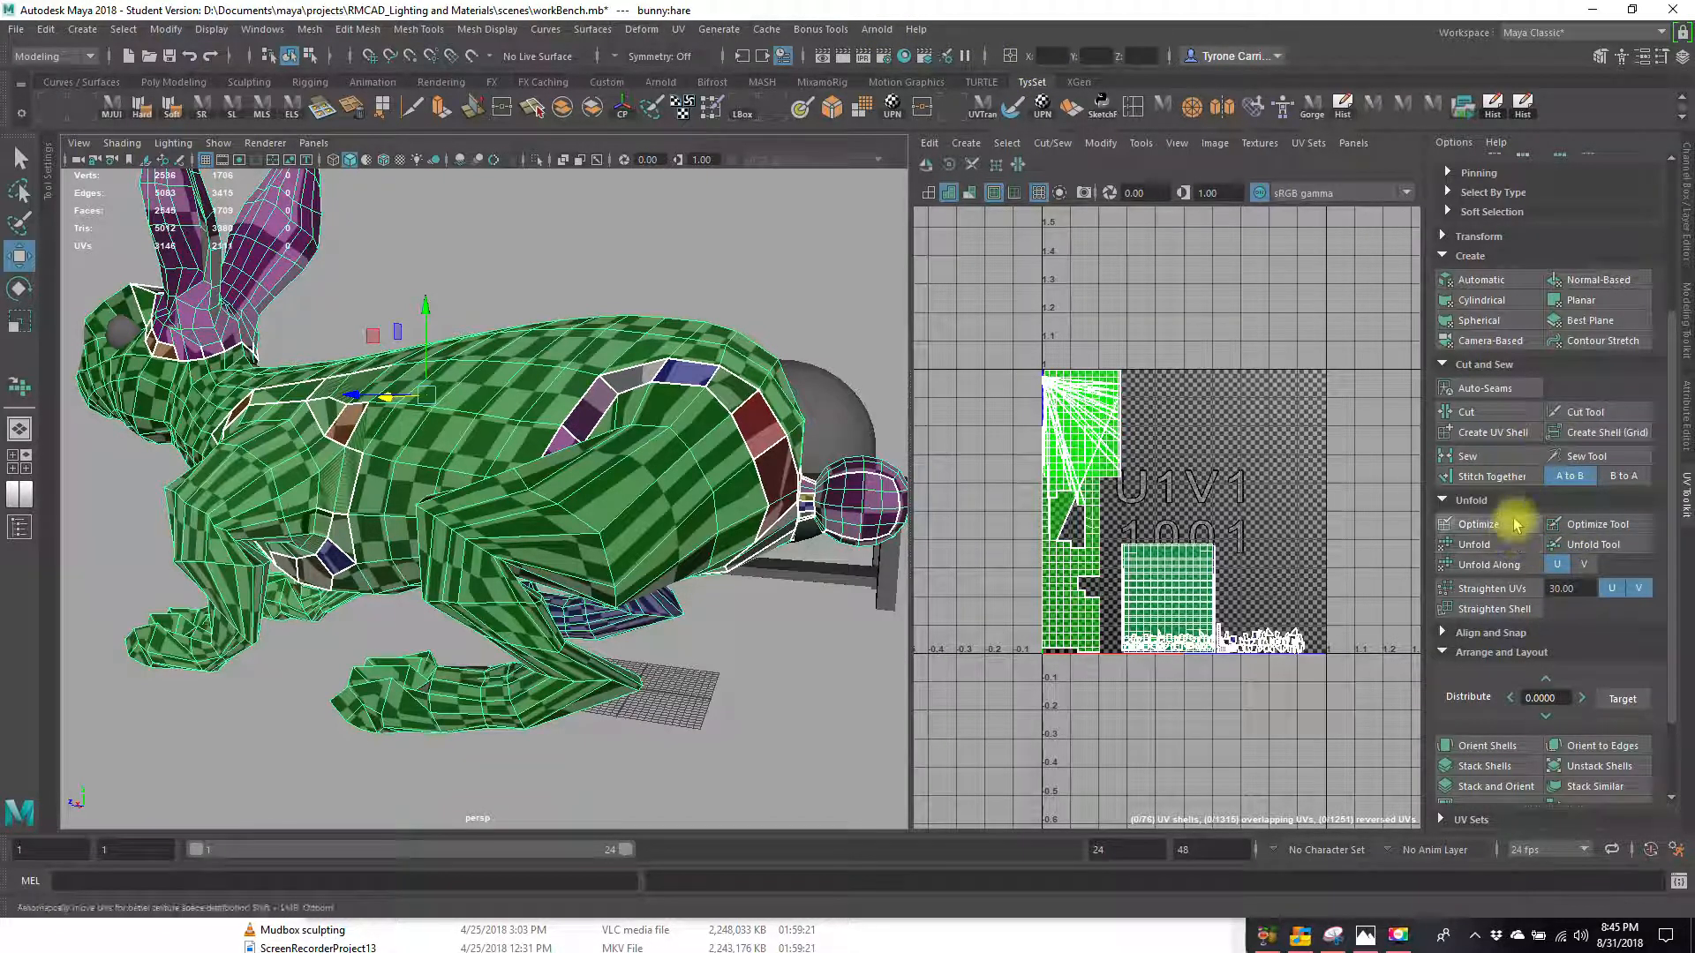
Apply a new planar UV projection to the whole hare, replacing its existing UV layout.
scroll(1533, 500, up, 2)
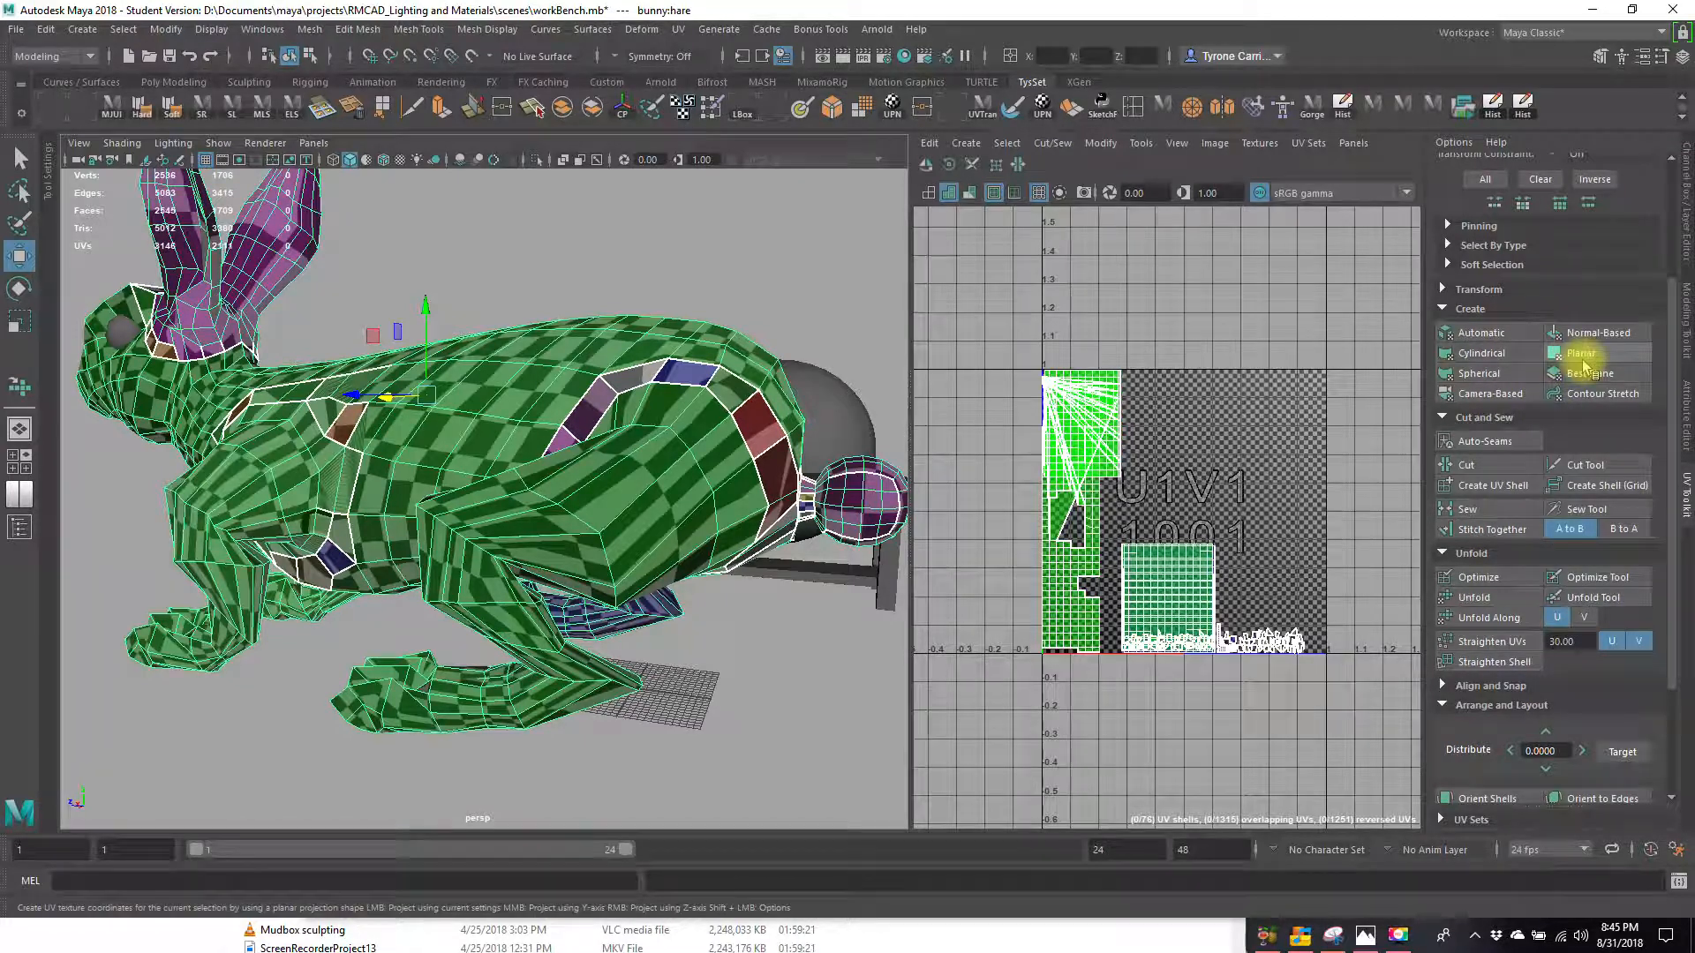
click(1576, 363)
alt+right_drag(540, 508, 450, 508)
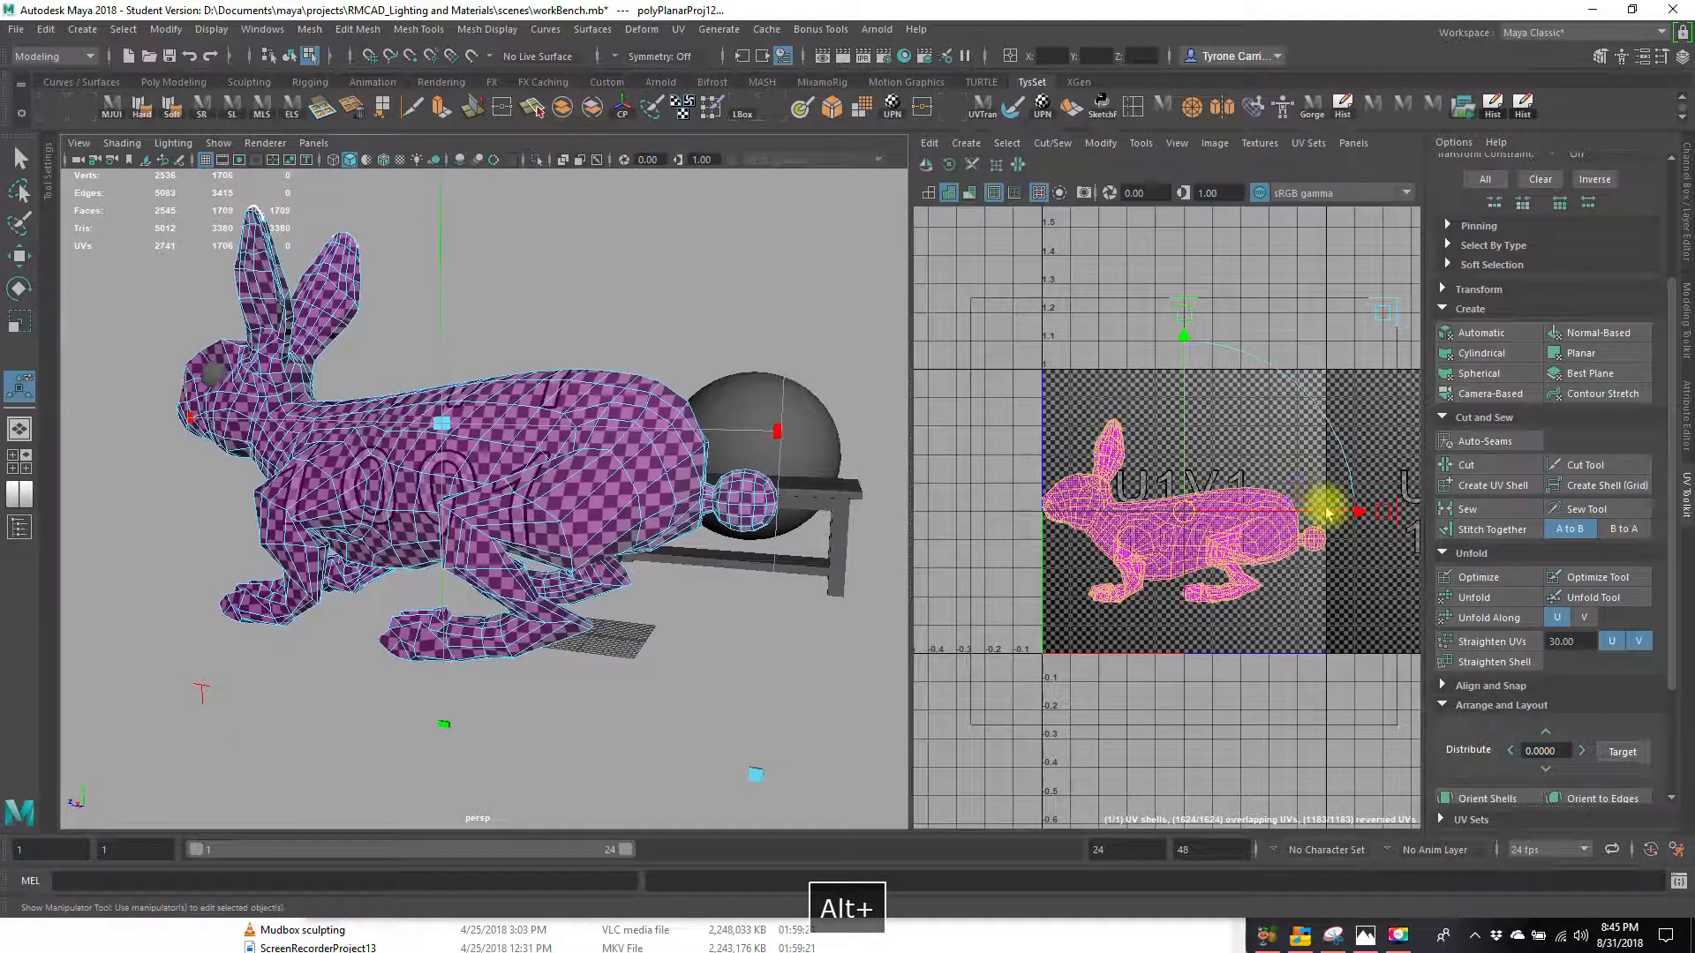
Select all the hare's projected UVs and move them along negative U, out of the 0–1 tile.
key(q)
right_drag(1116, 484, 1016, 386)
click(1312, 574)
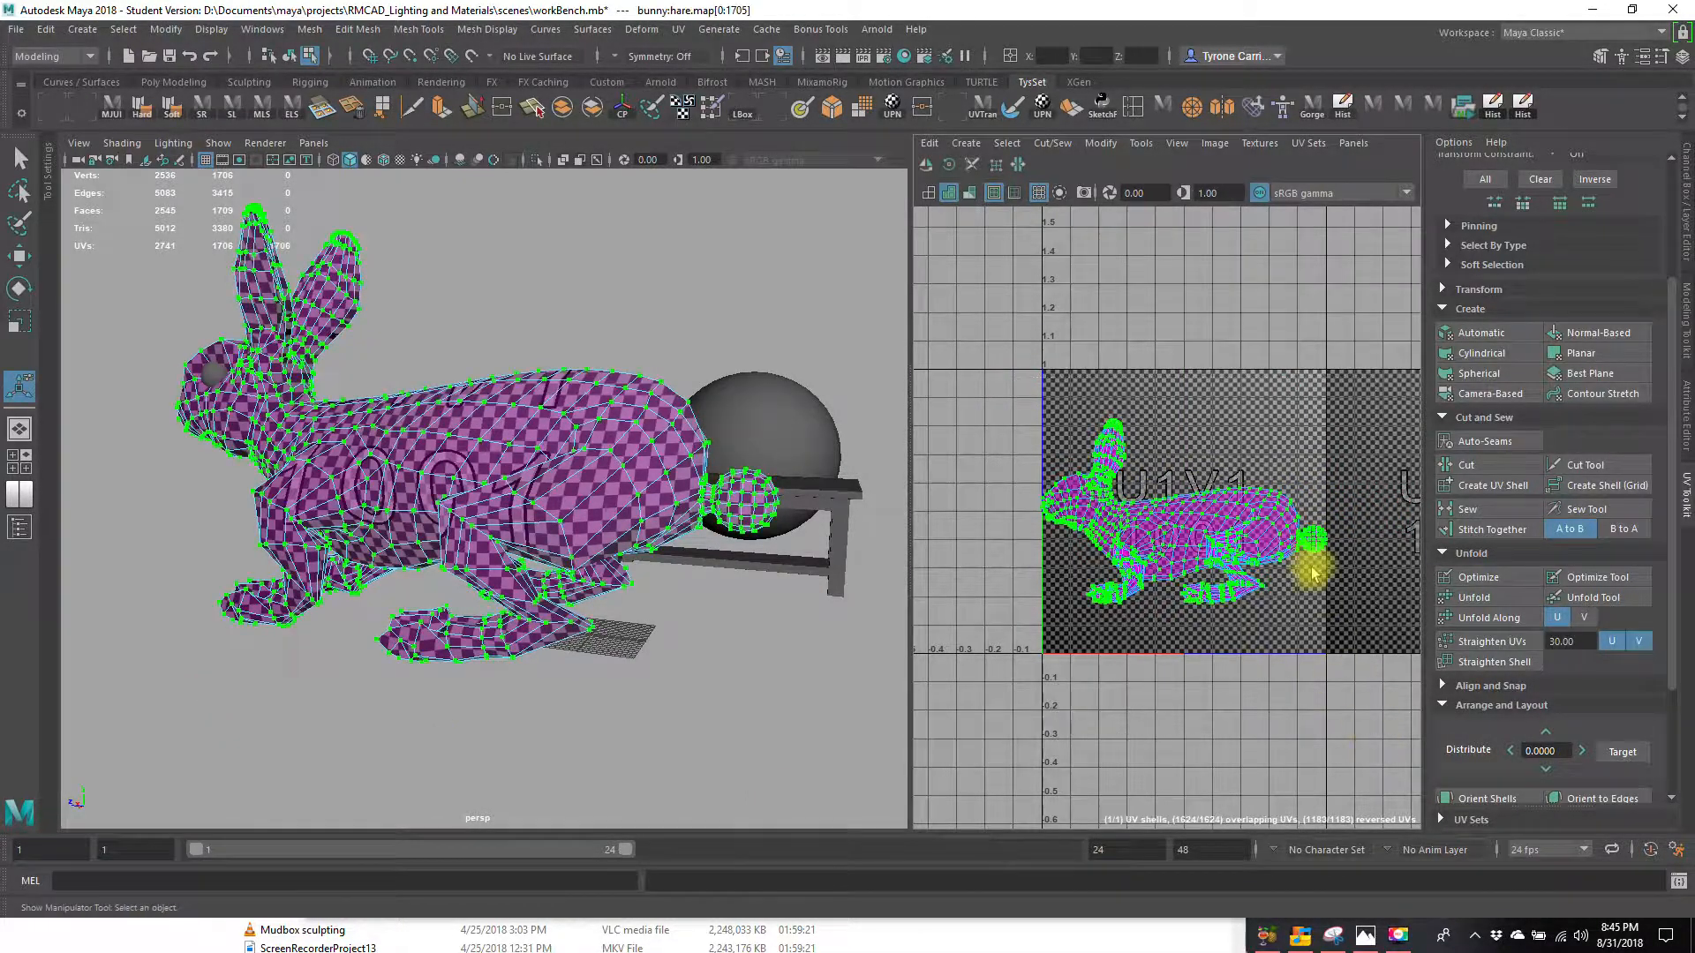
drag(1280, 512, 978, 511)
Examine how the planar-projected checker pattern falls on the hare's sides, back and rear.
alt+drag(632, 503, 735, 484)
alt+drag(492, 442, 568, 473)
alt+right_drag(574, 482, 657, 503)
alt+middle_drag(658, 503, 602, 551)
alt+drag(602, 552, 348, 666)
alt+right_drag(540, 624, 411, 640)
alt+drag(411, 638, 560, 579)
alt+right_drag(560, 579, 651, 565)
alt+drag(652, 565, 515, 371)
alt+right_drag(627, 579, 530, 568)
alt+drag(530, 568, 424, 492)
Return to object selection, then freeze the hare's transformations and delete its construction history.
right_click(475, 357)
click(456, 399)
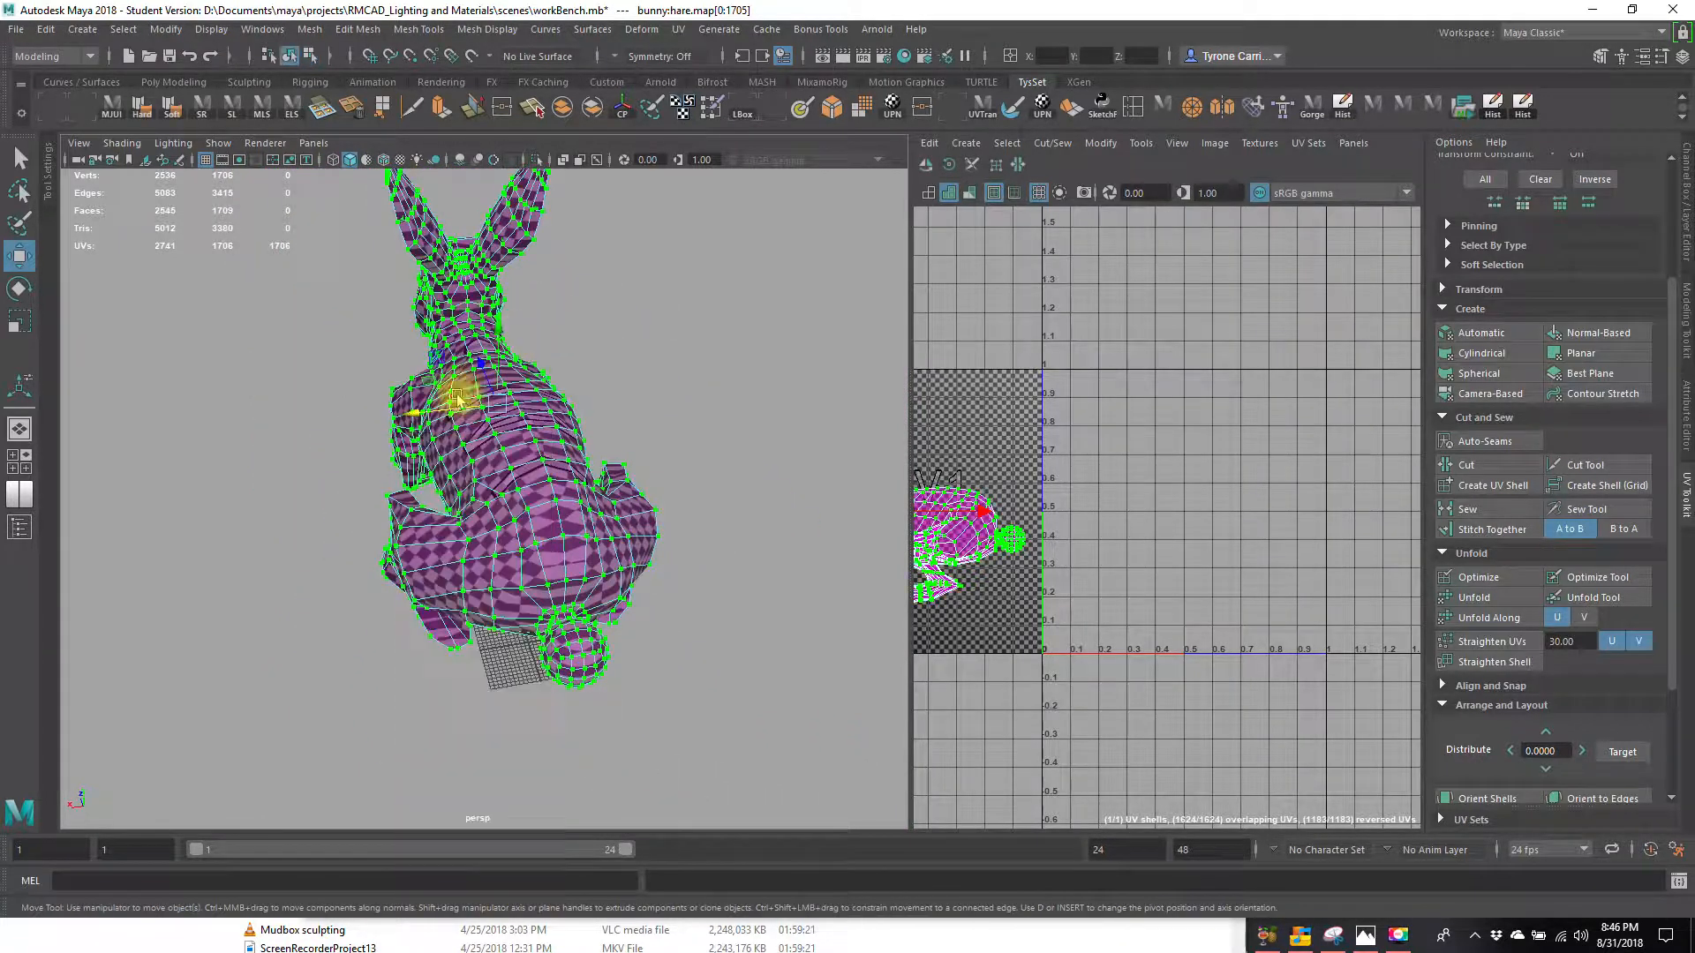
click(167, 28)
click(203, 113)
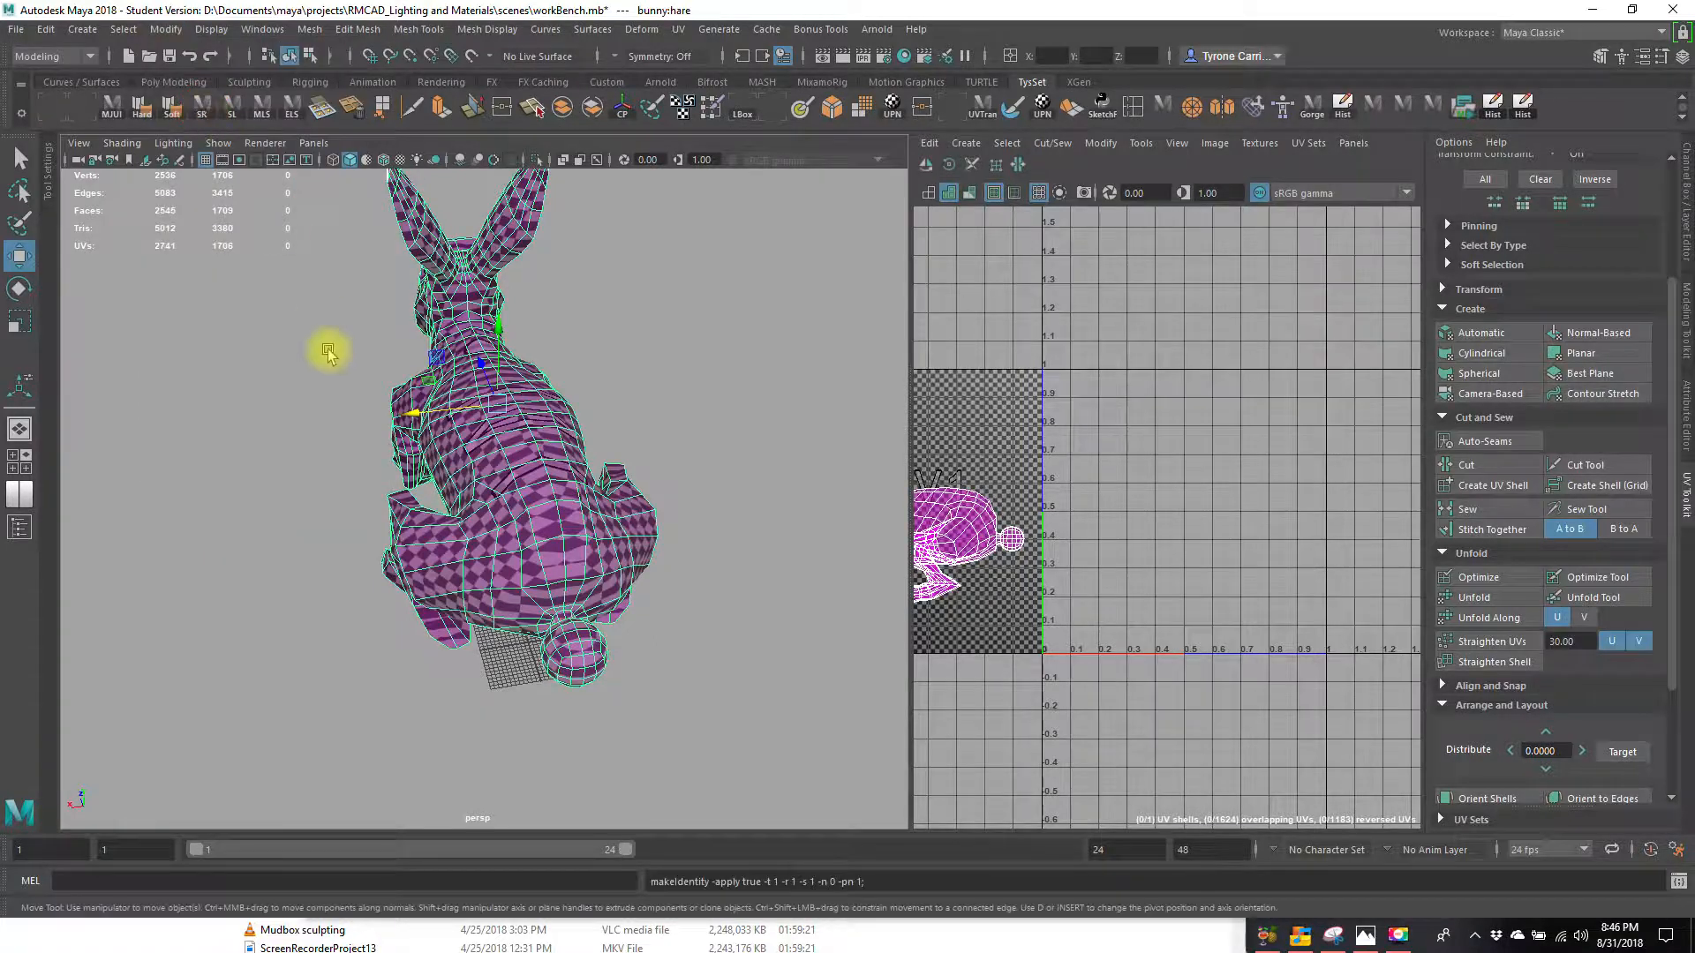
click(46, 29)
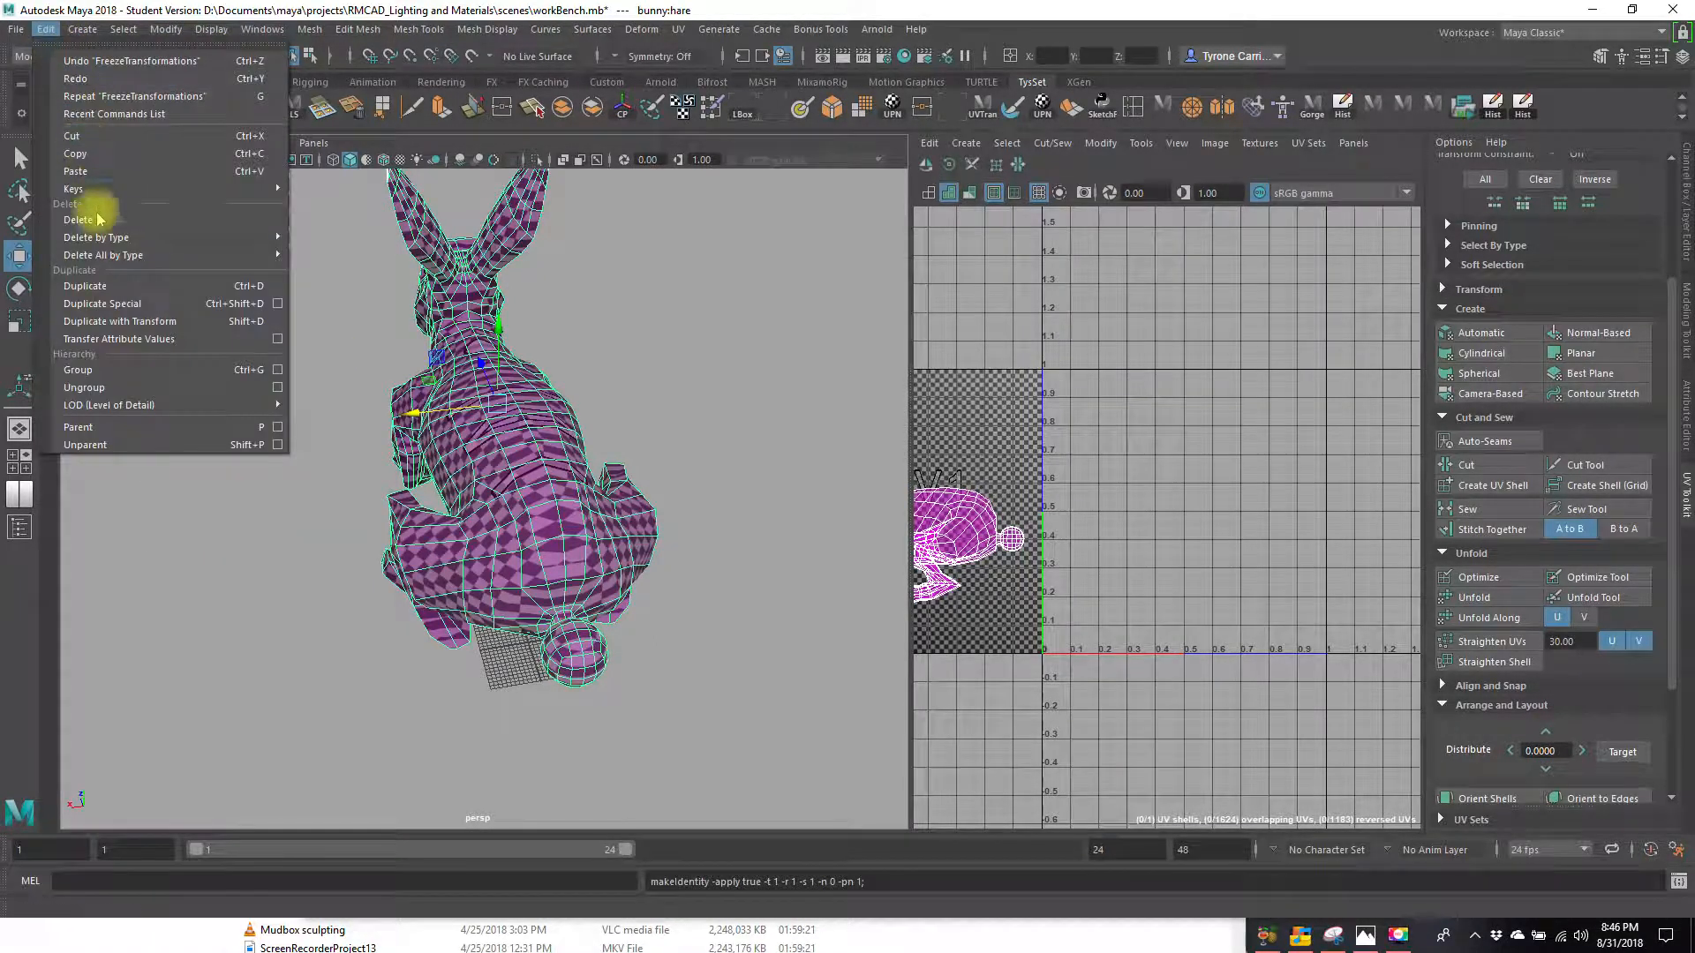
mouse_move(97, 238)
click(315, 257)
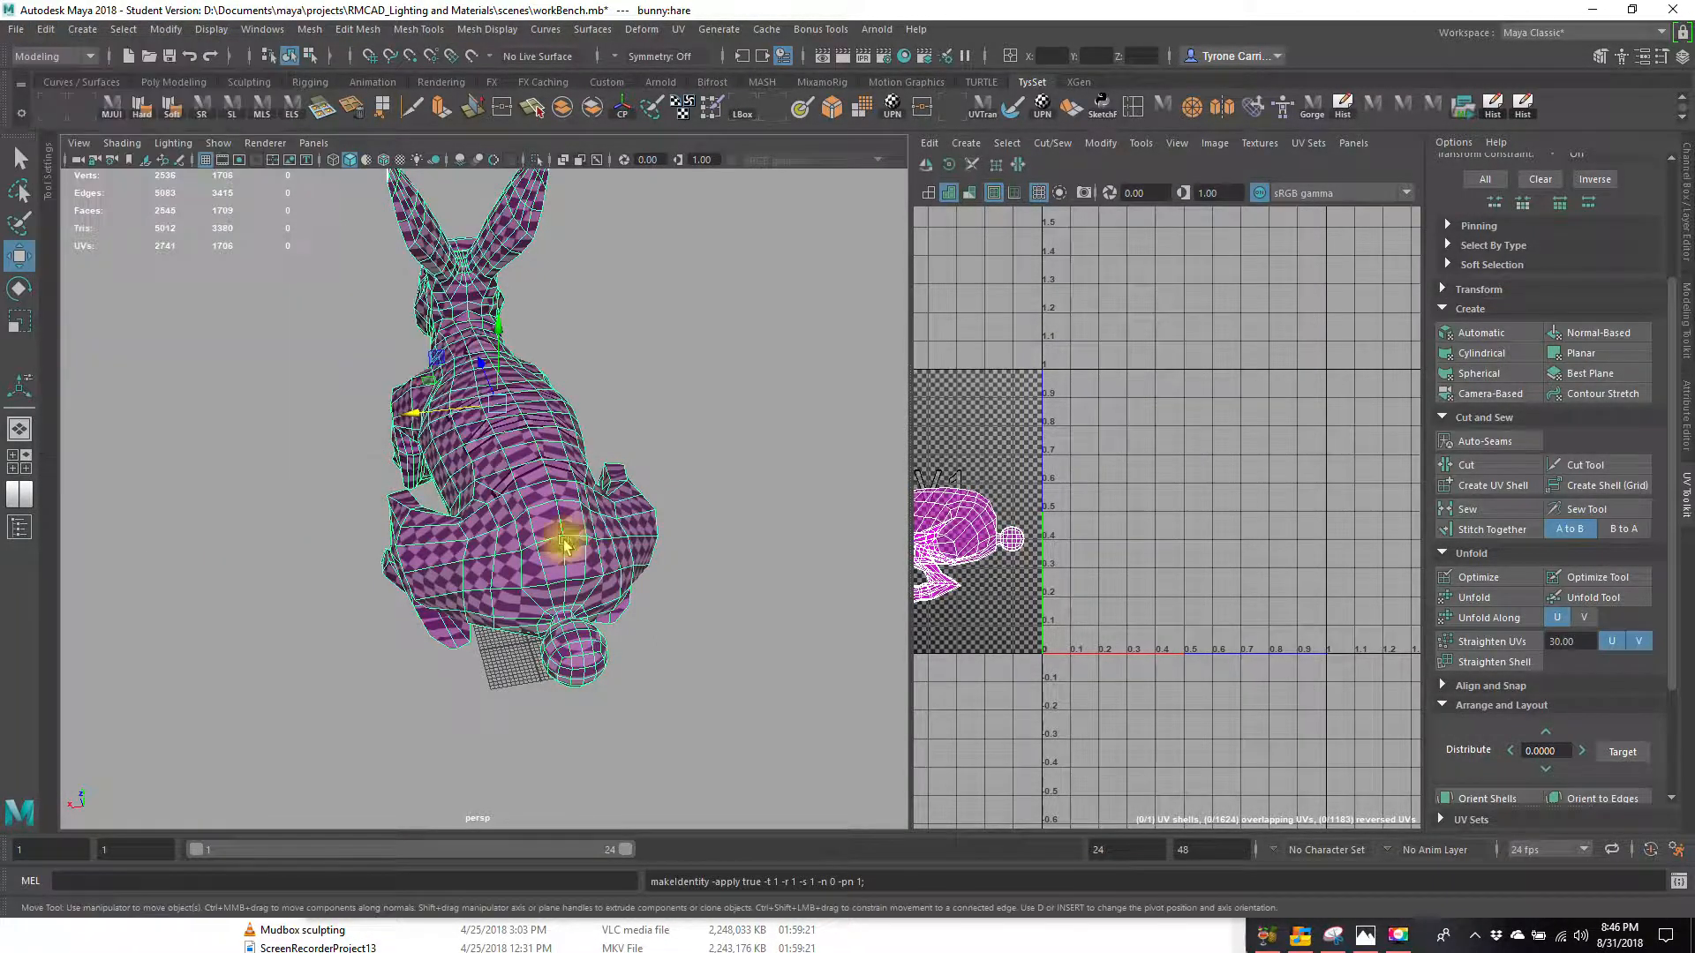
Set the UV Toolkit's selection symmetry to Object X for the hare.
alt+drag(406, 574, 454, 568)
alt+right_drag(454, 568, 632, 586)
alt+drag(632, 586, 494, 578)
scroll(1580, 371, up, 5)
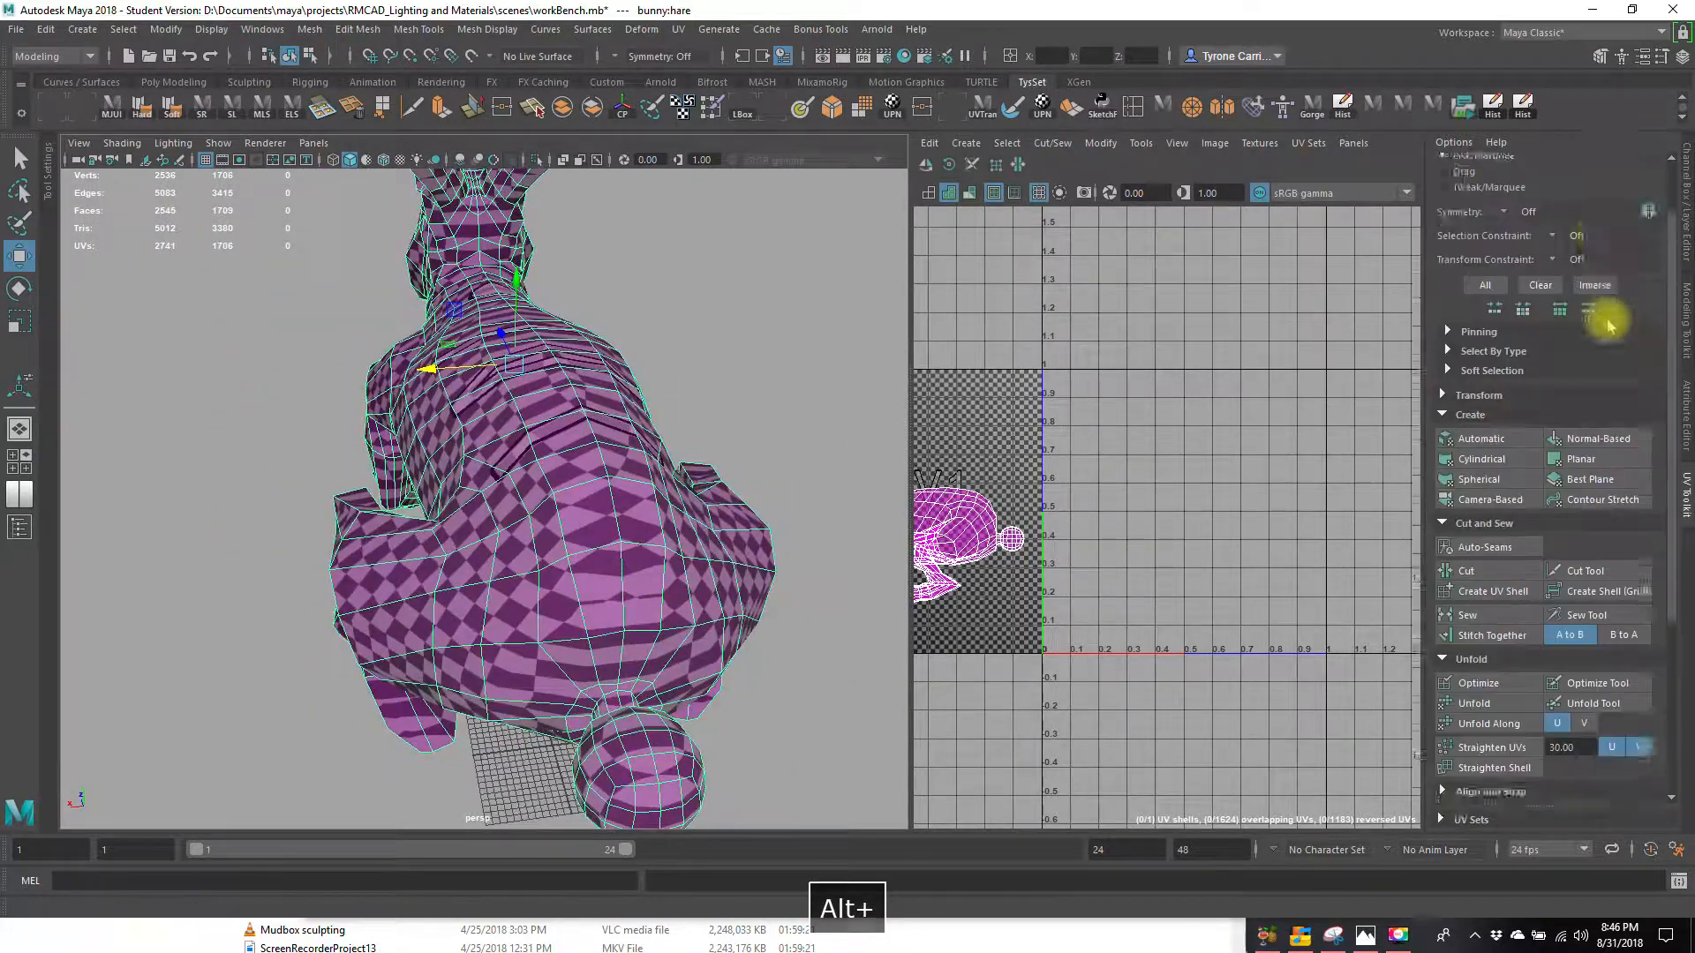
alt+drag(596, 409, 645, 568)
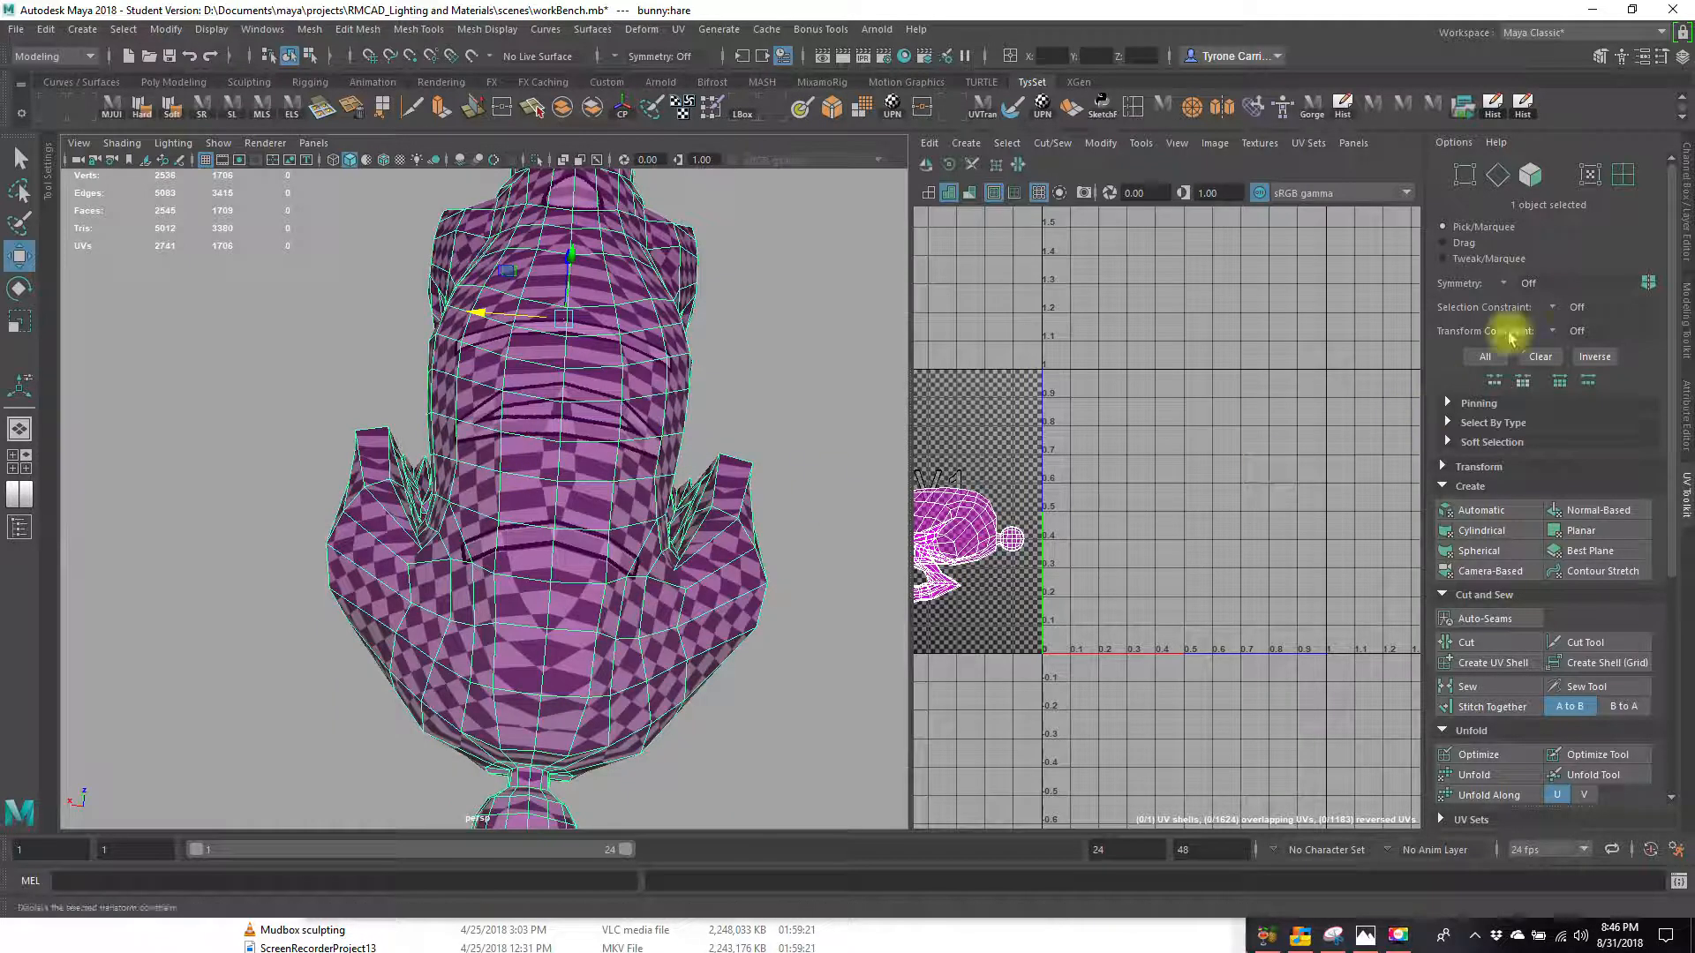
click(1503, 284)
click(1537, 316)
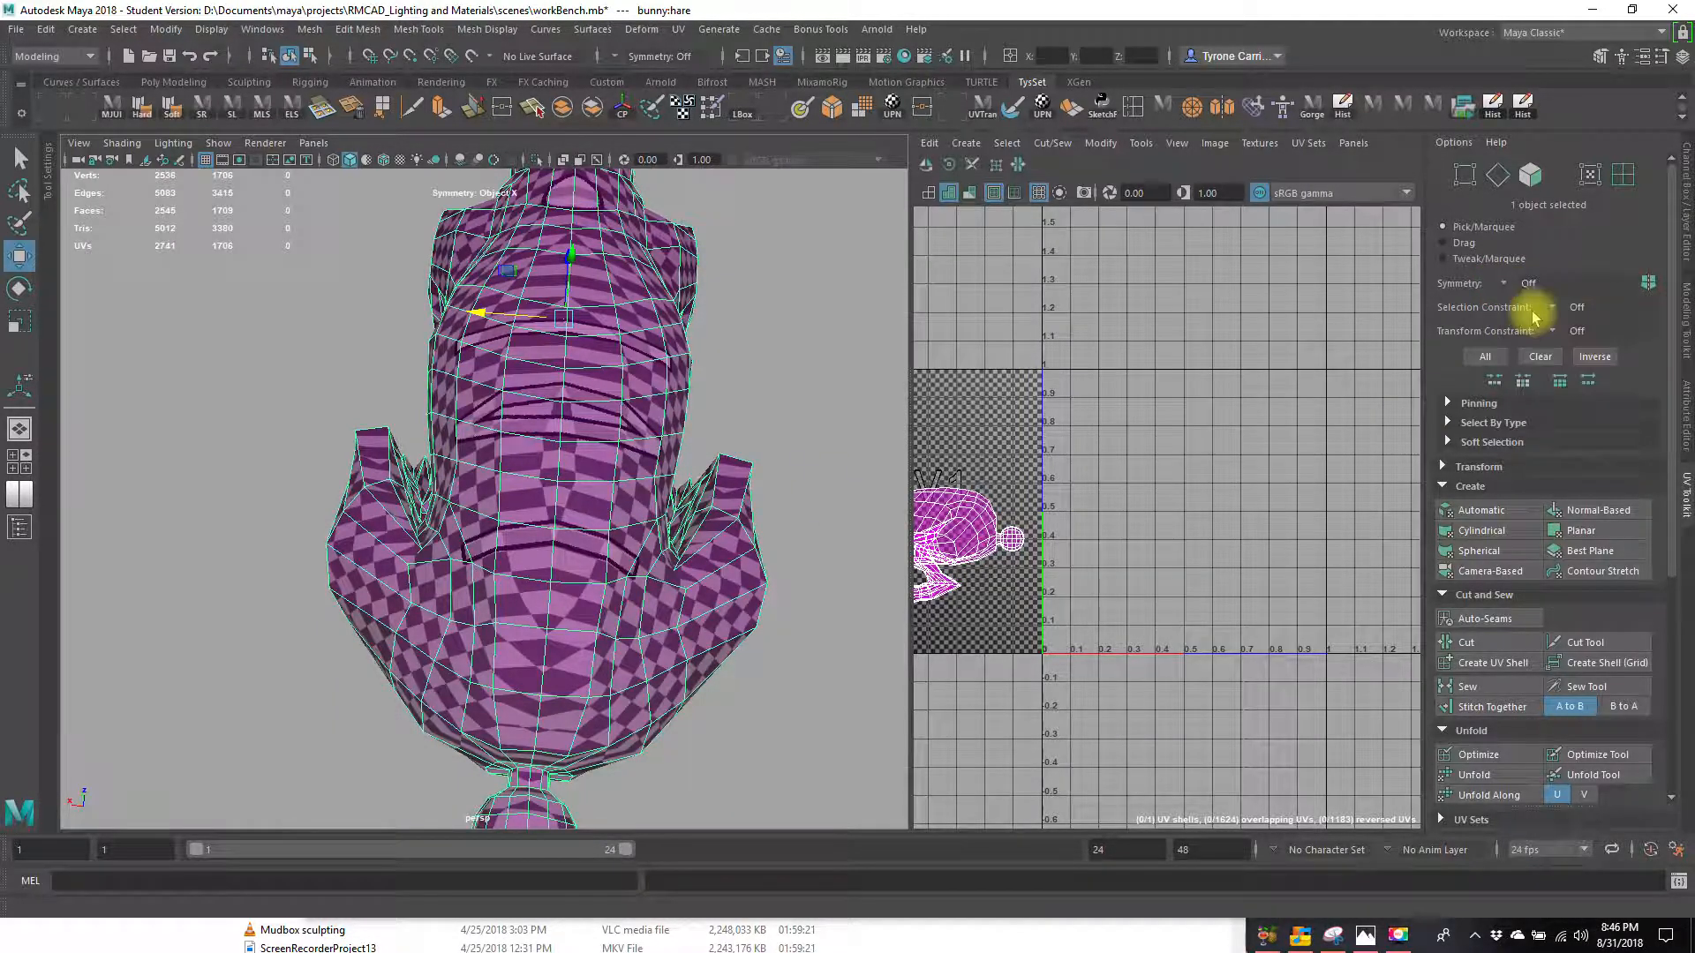
Select the edges around the top of both hind legs where they join the body and cut the UVs there.
alt+drag(459, 530, 539, 495)
right_drag(539, 449, 542, 409)
click(505, 578)
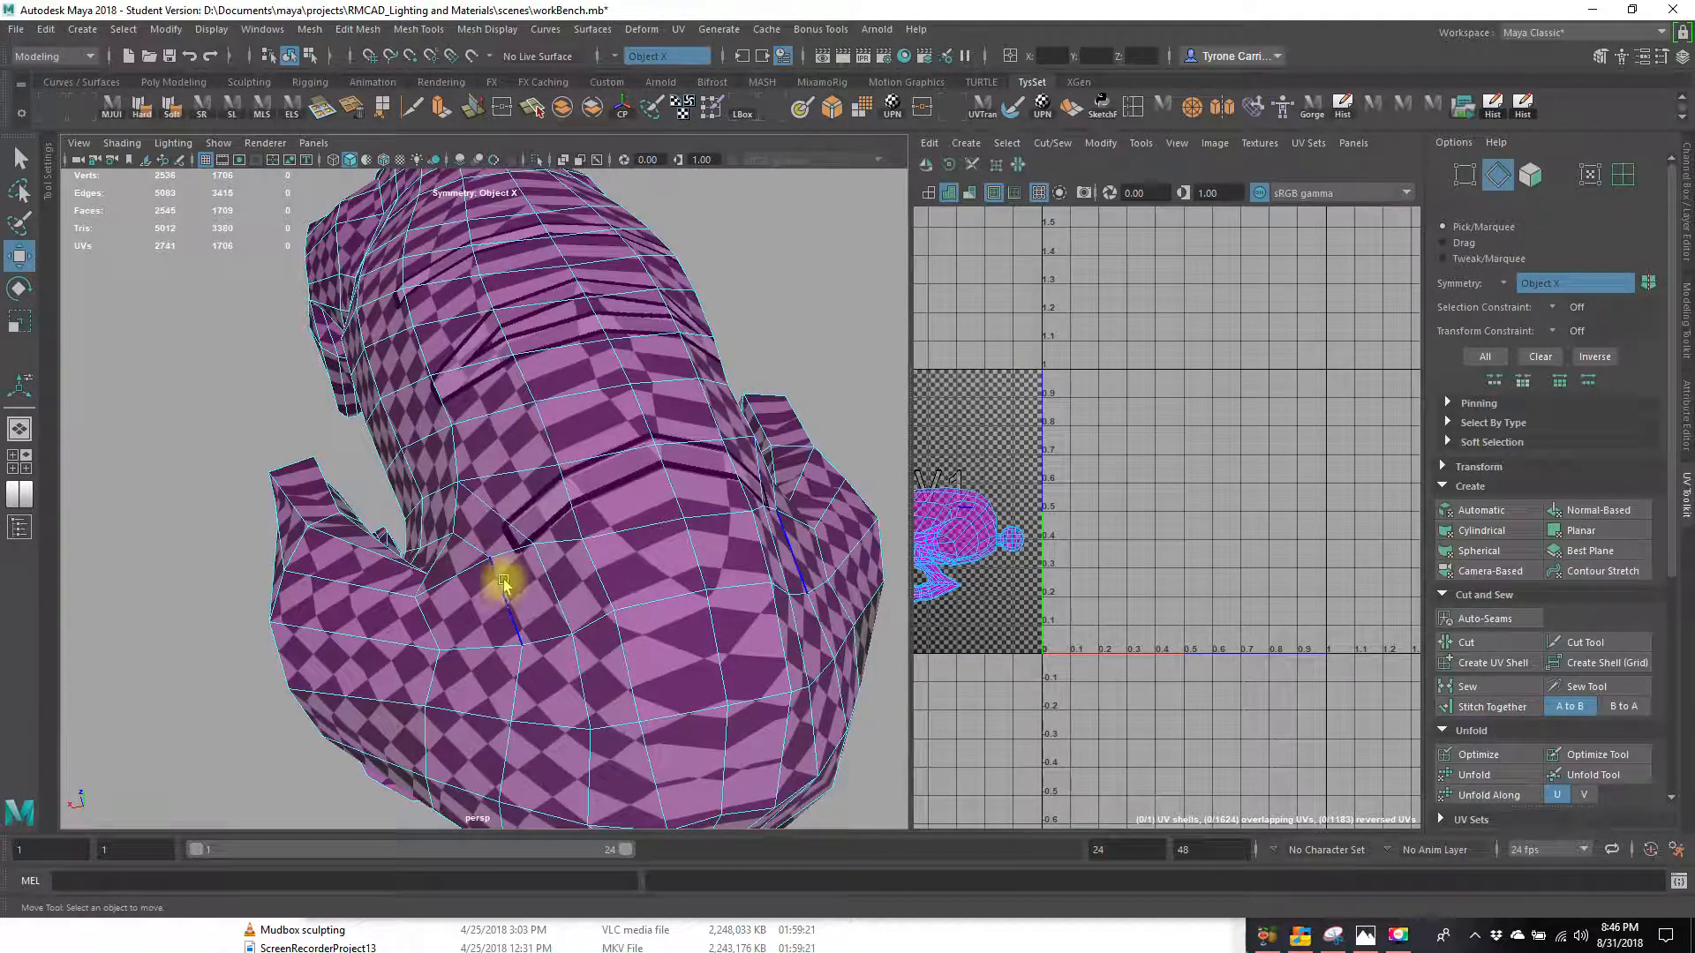
alt+drag(593, 675, 379, 444)
alt+drag(528, 446, 566, 509)
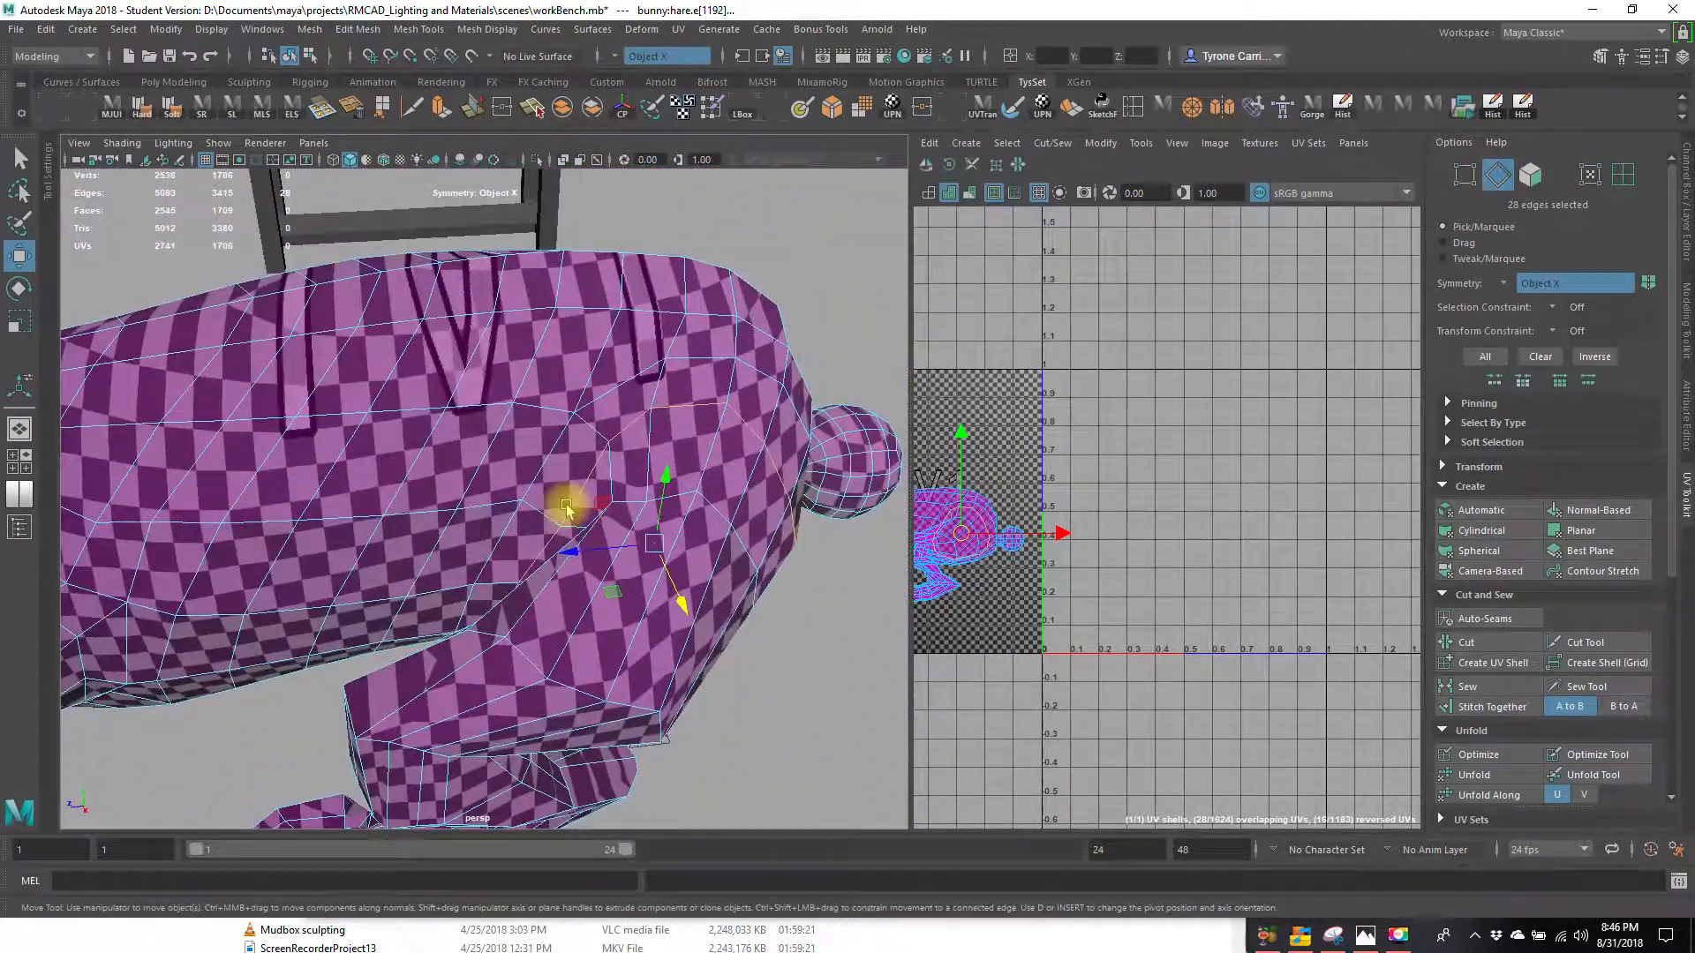
alt+drag(781, 512, 618, 600)
alt+drag(459, 565, 571, 472)
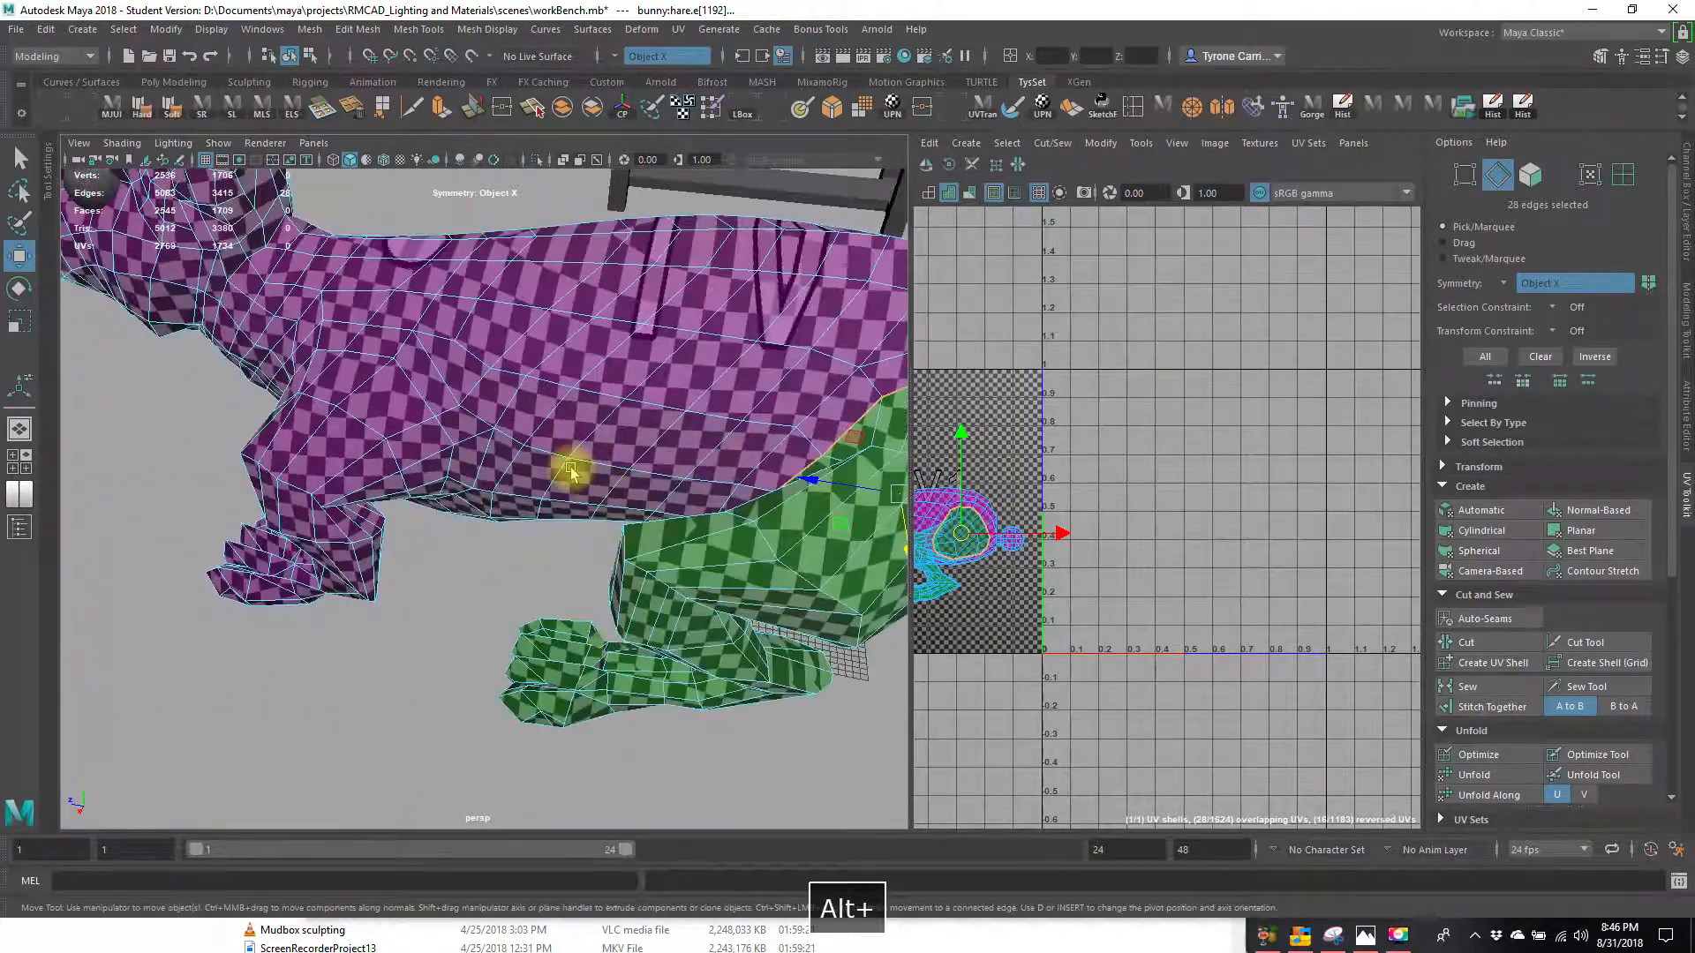
With the 3D Cut and Sew UV Tool, cut seams around both front legs where the shoulders meet the body.
alt+middle_drag(572, 472, 609, 533)
alt+right_drag(609, 534, 680, 521)
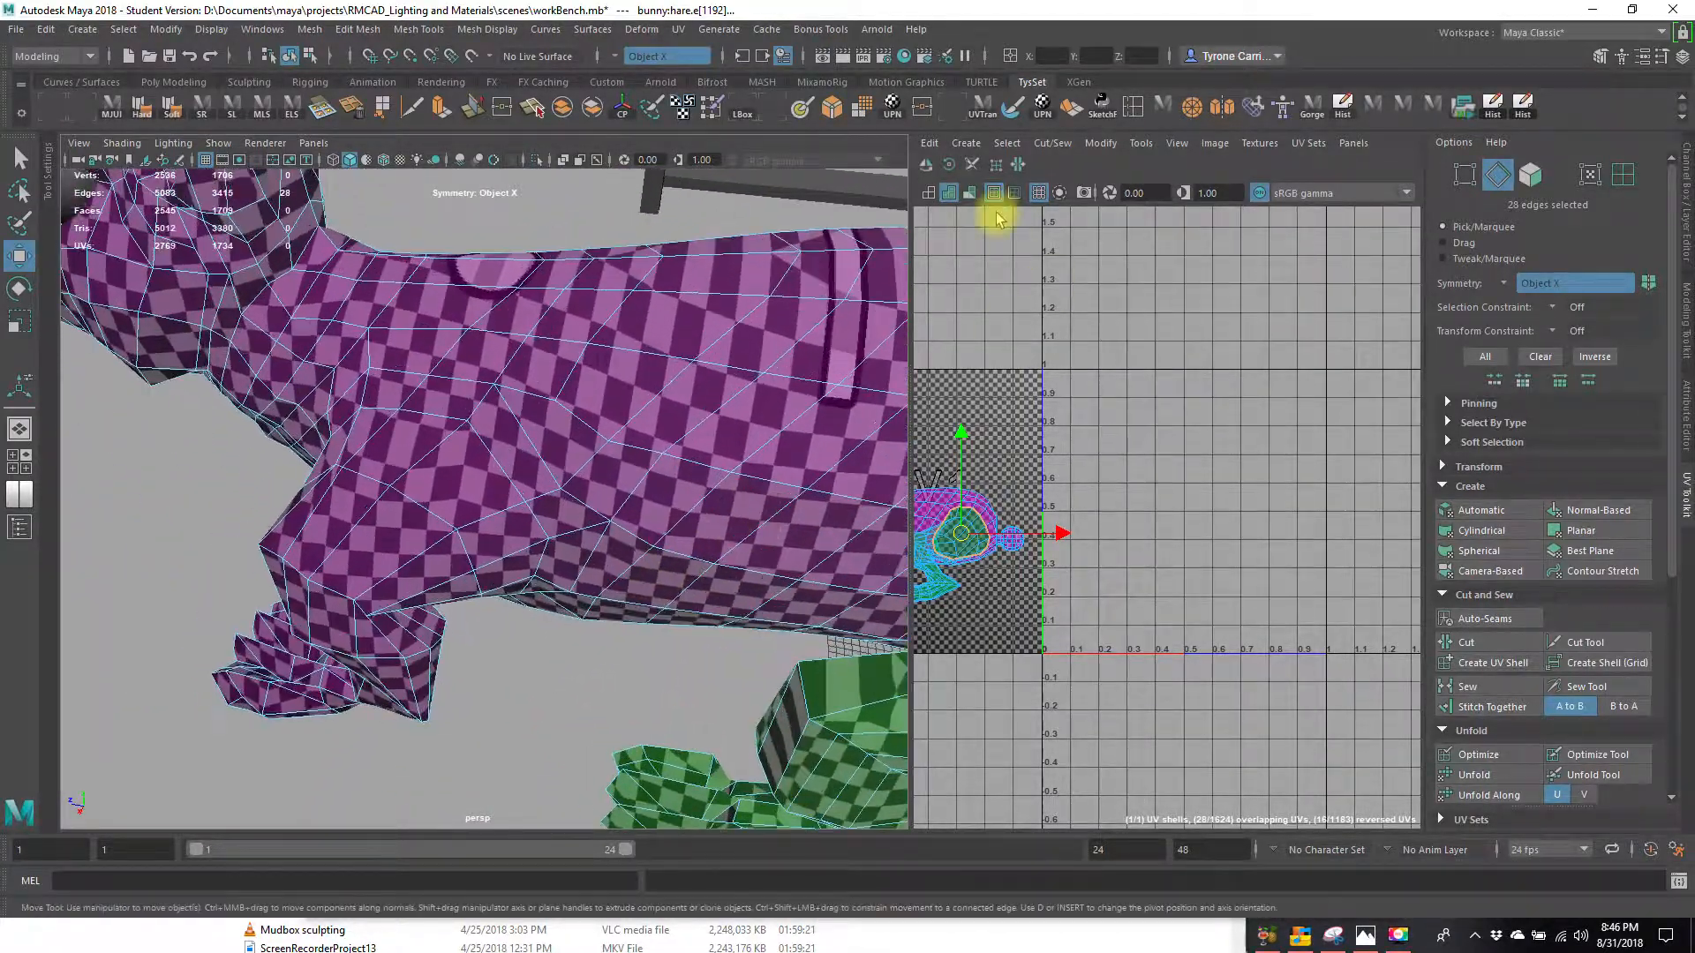
click(972, 166)
alt+drag(512, 468, 411, 476)
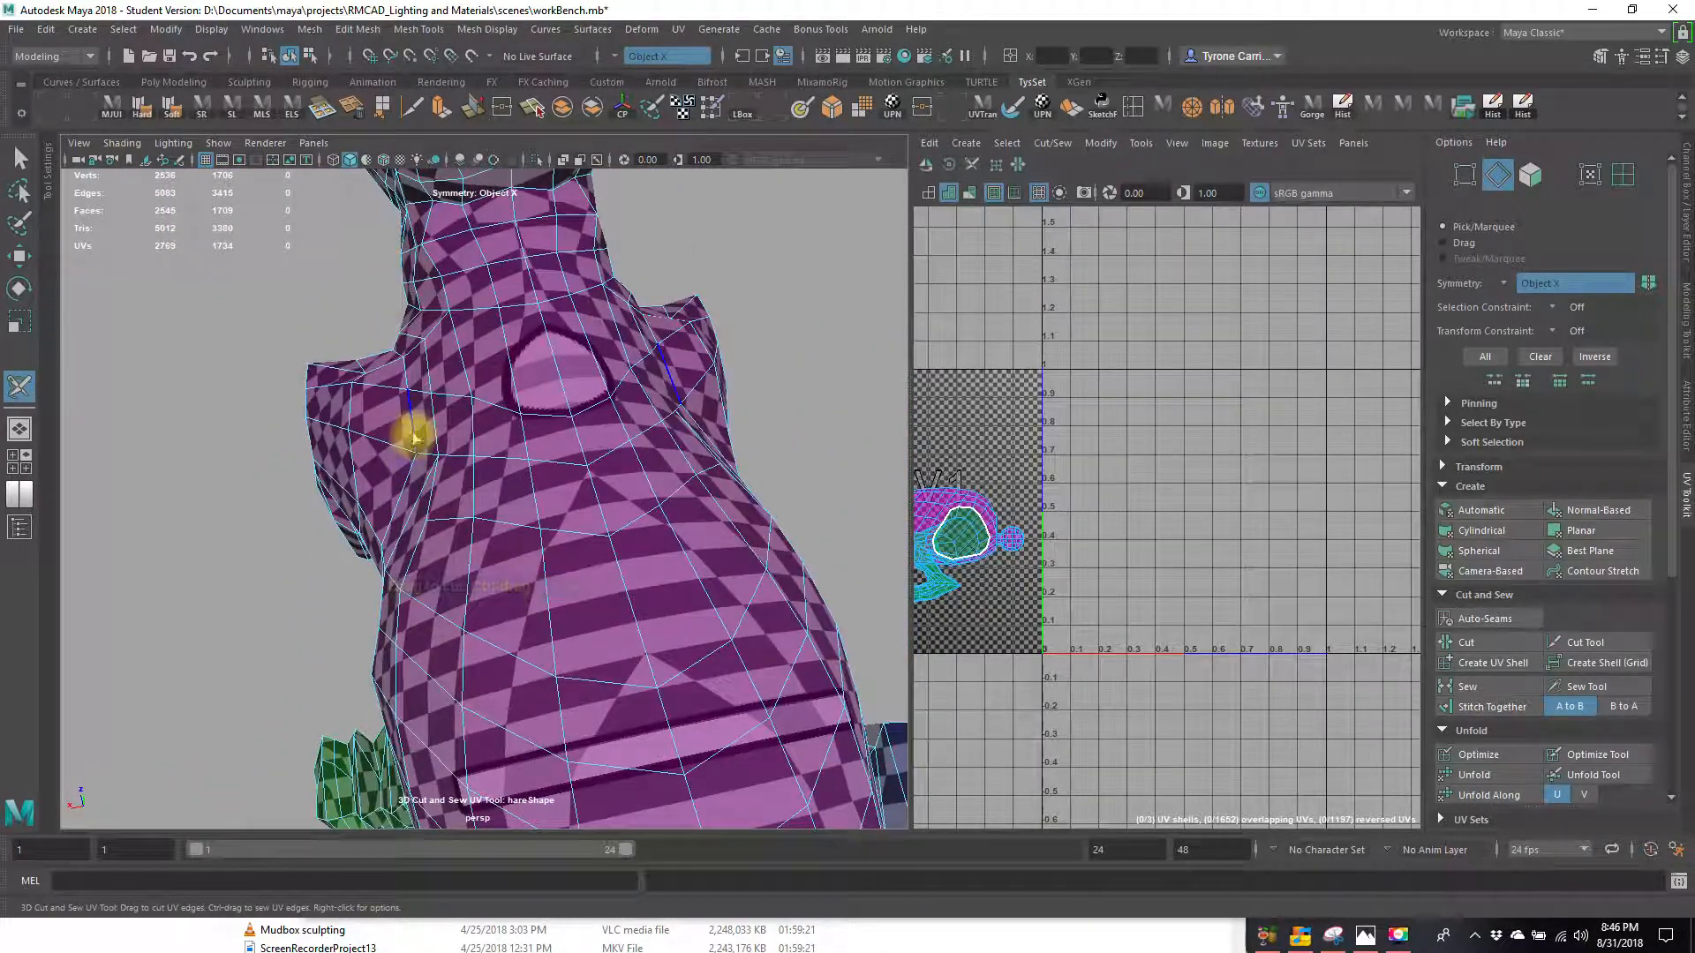
alt+drag(380, 477, 502, 410)
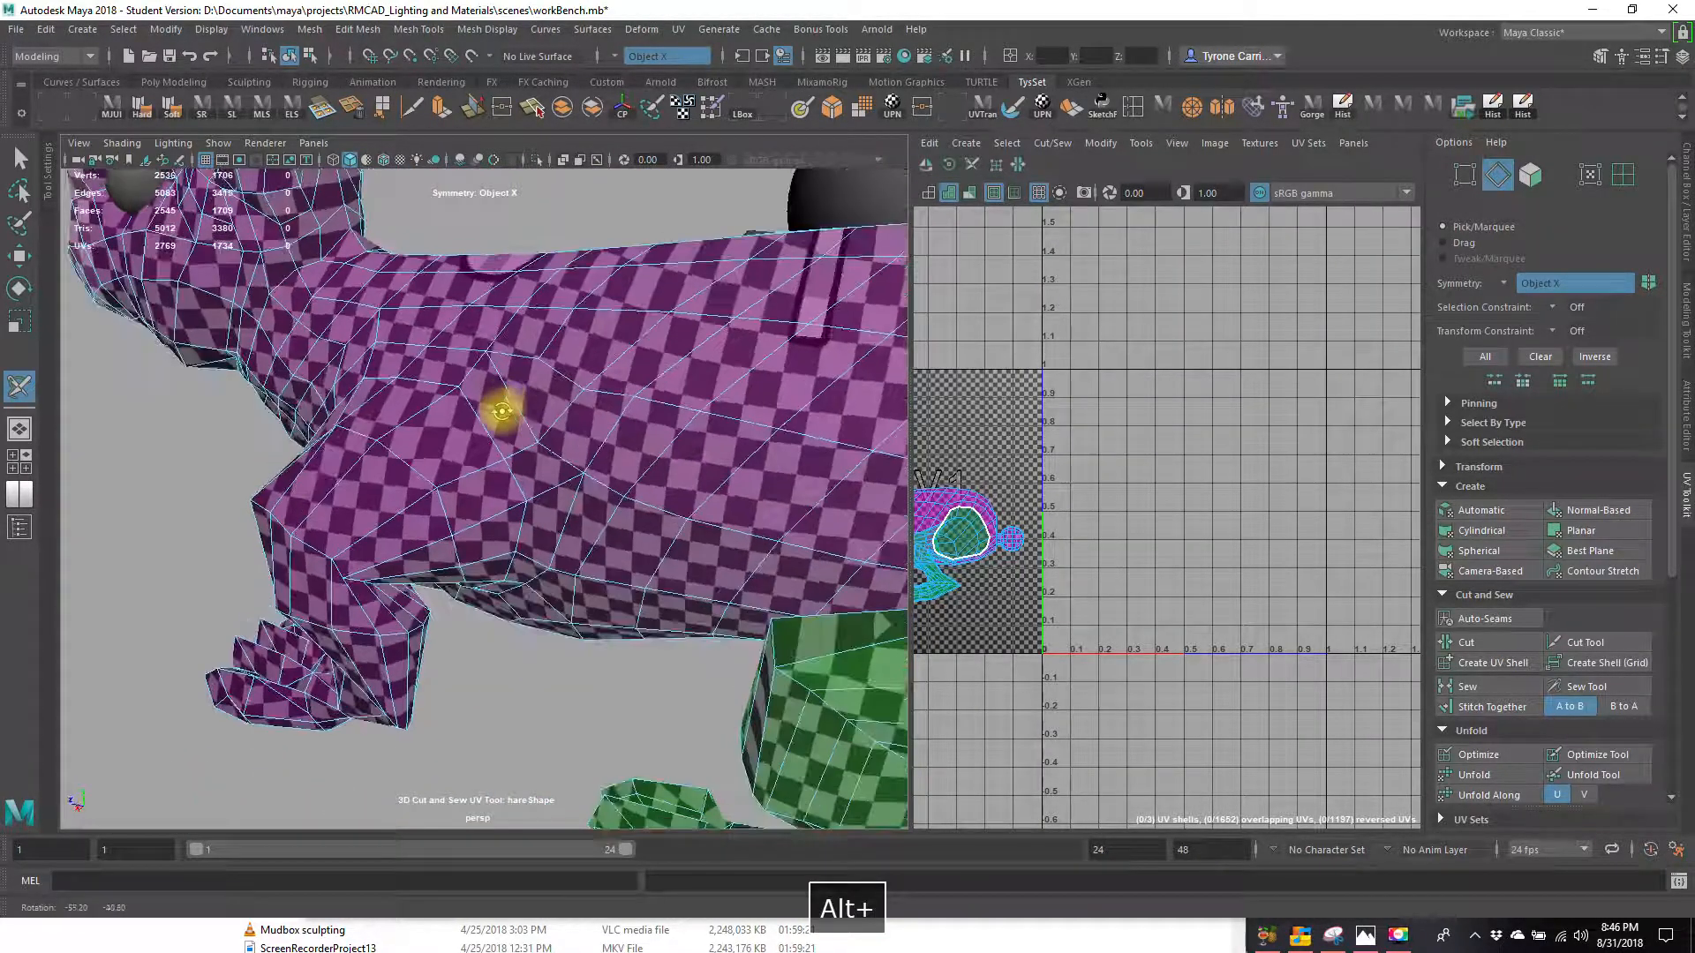
alt+drag(738, 540, 424, 475)
alt+drag(561, 452, 362, 591)
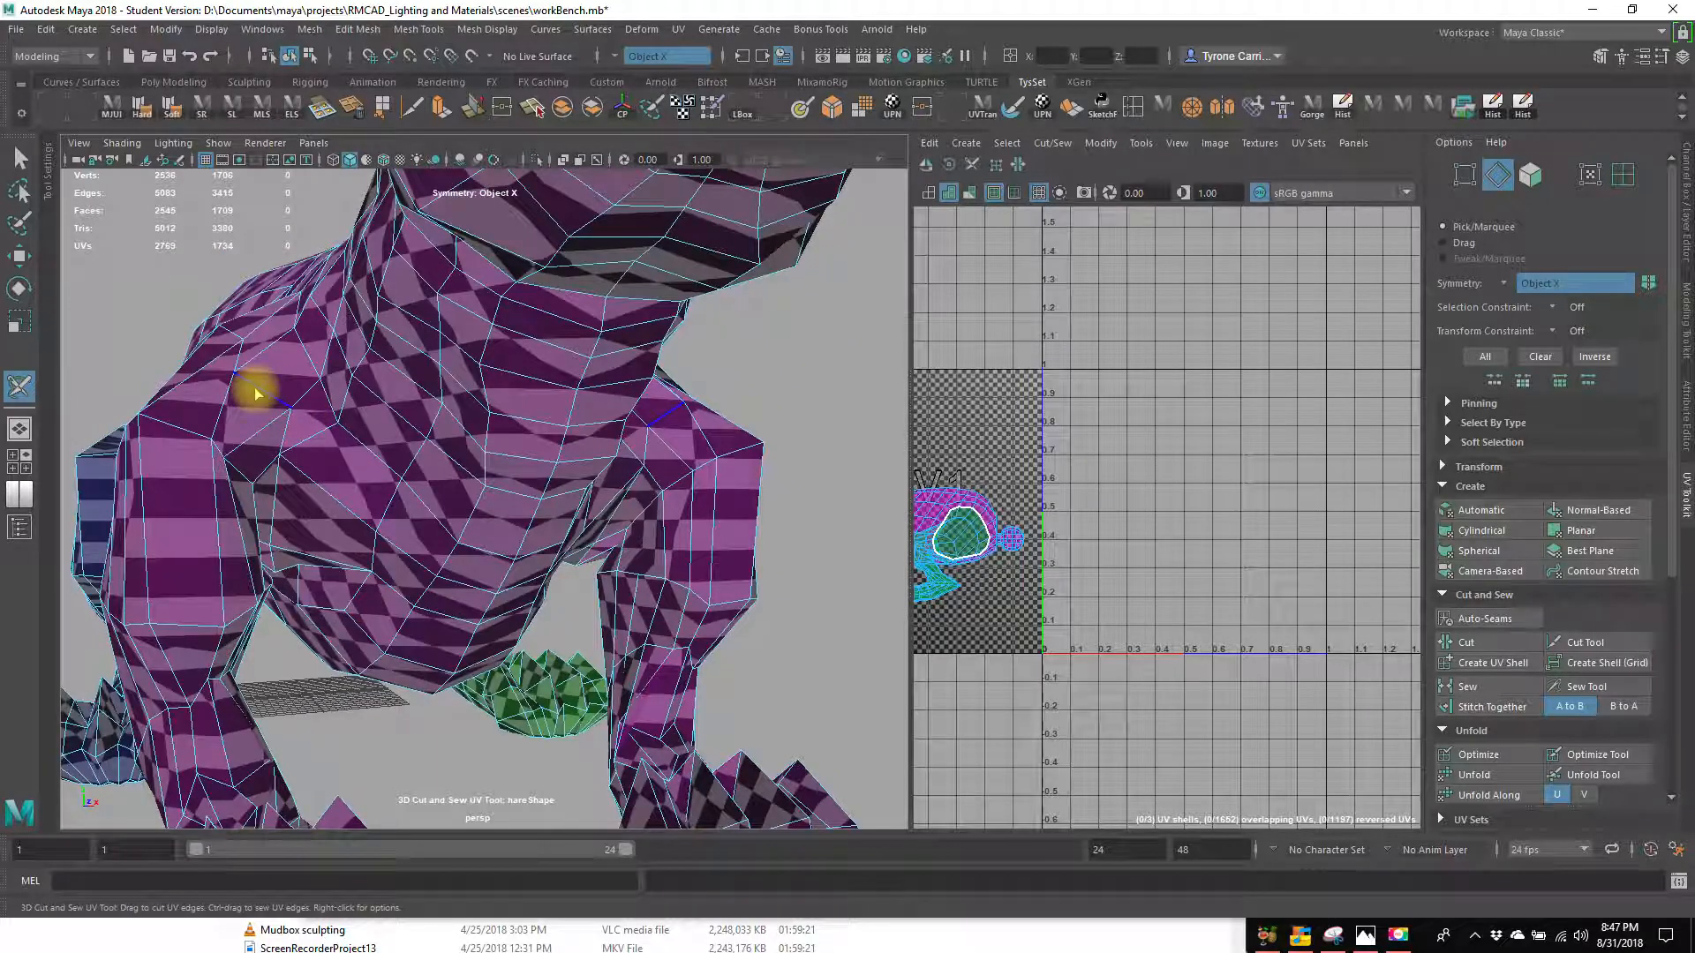
alt+right_drag(272, 409, 429, 501)
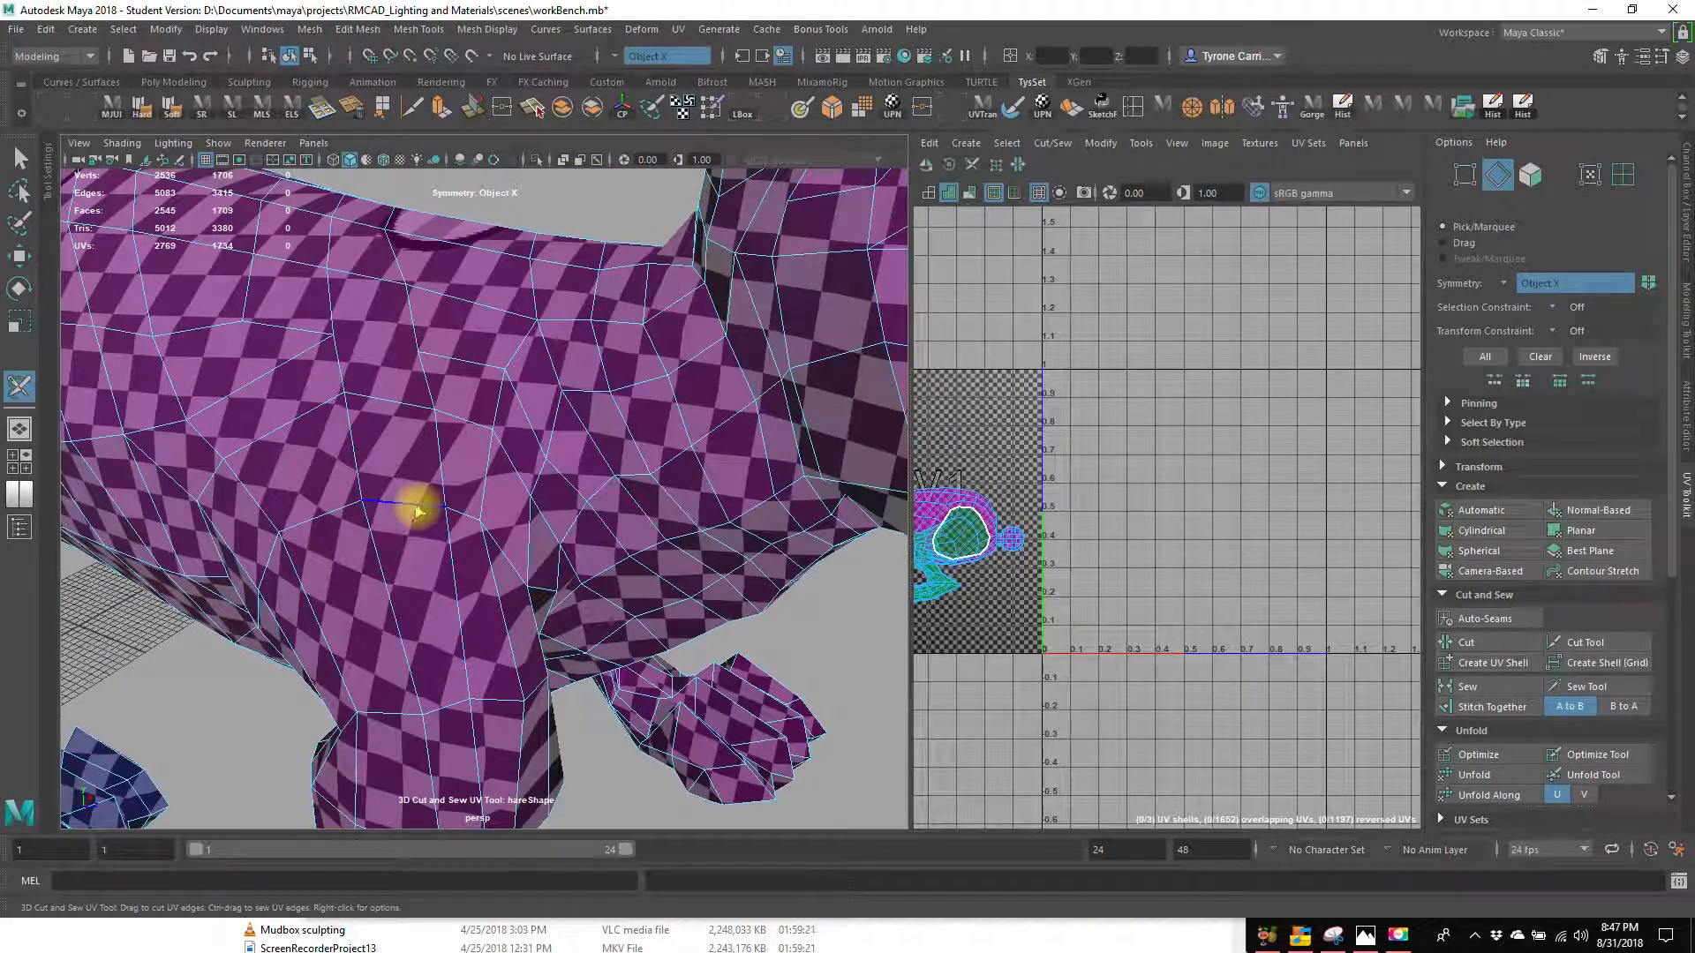
alt+drag(536, 566, 680, 579)
Cut a UV seam around the base of the tail to separate it from the body.
alt+middle_drag(681, 579, 227, 695)
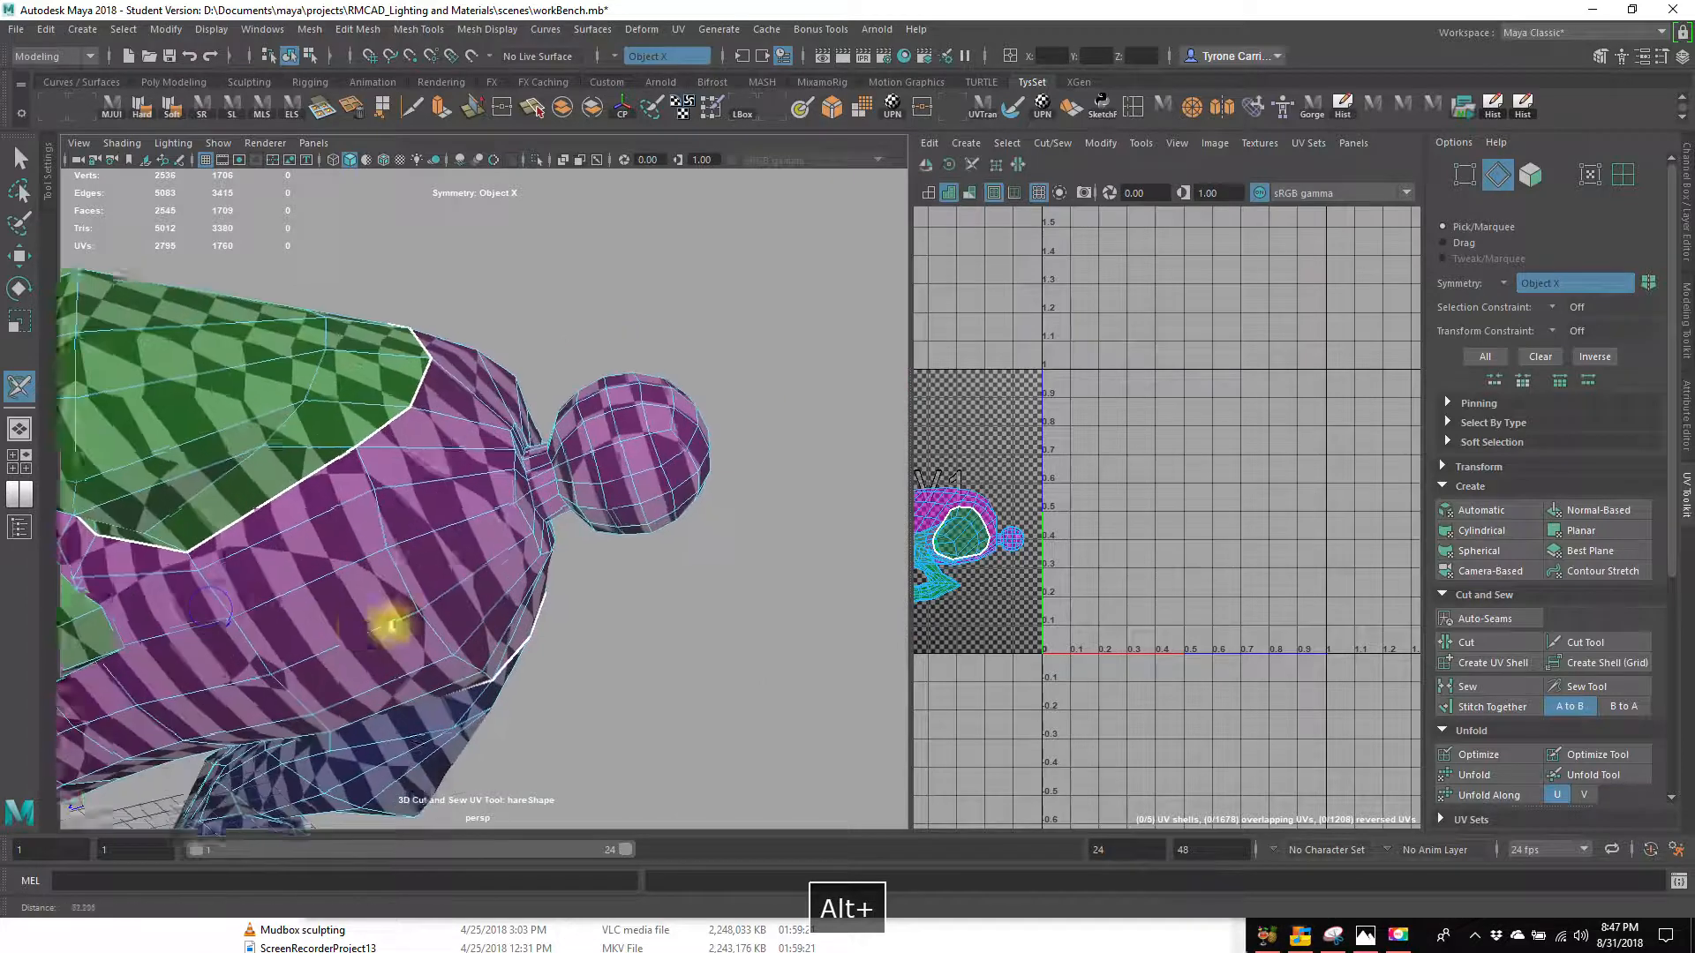
alt+drag(569, 642, 565, 697)
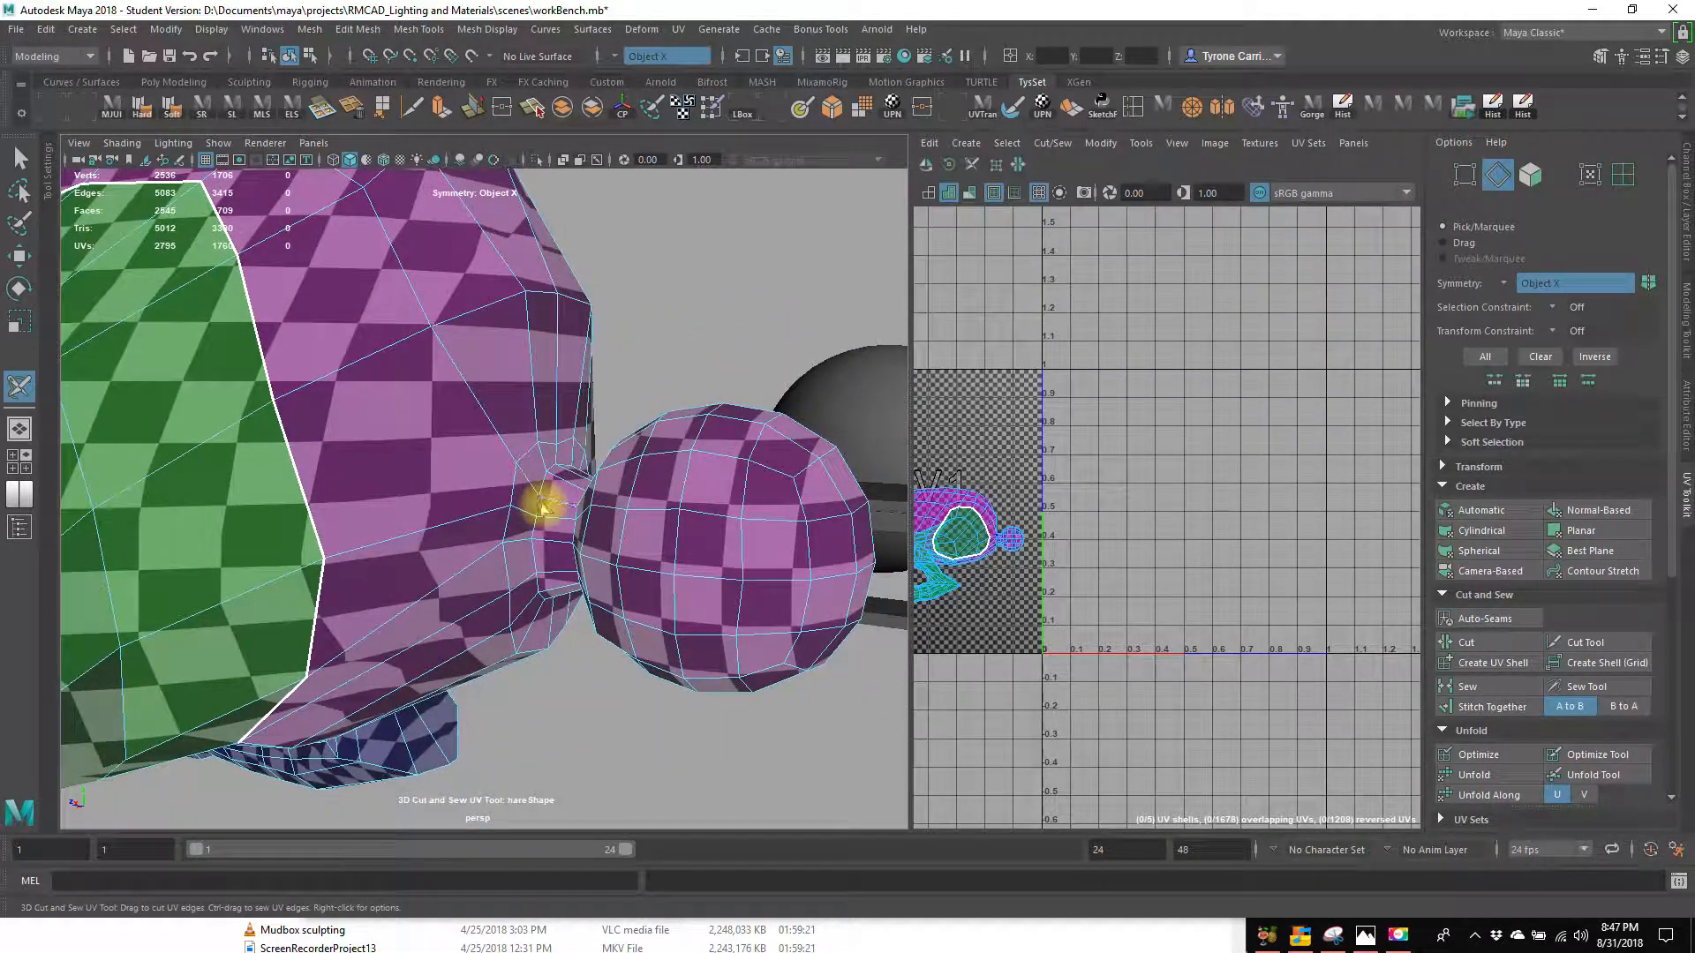
mouse_move(639, 557)
alt+mouse_down()
mouse_move(575, 685)
mouse_move(273, 594)
mouse_move(496, 495)
mouse_move(215, 567)
mouse_move(503, 469)
mouse_move(458, 427)
mouse_move(382, 495)
mouse_move(375, 527)
mouse_move(541, 548)
mouse_move(329, 503)
mouse_move(601, 648)
alt+mouse_up()
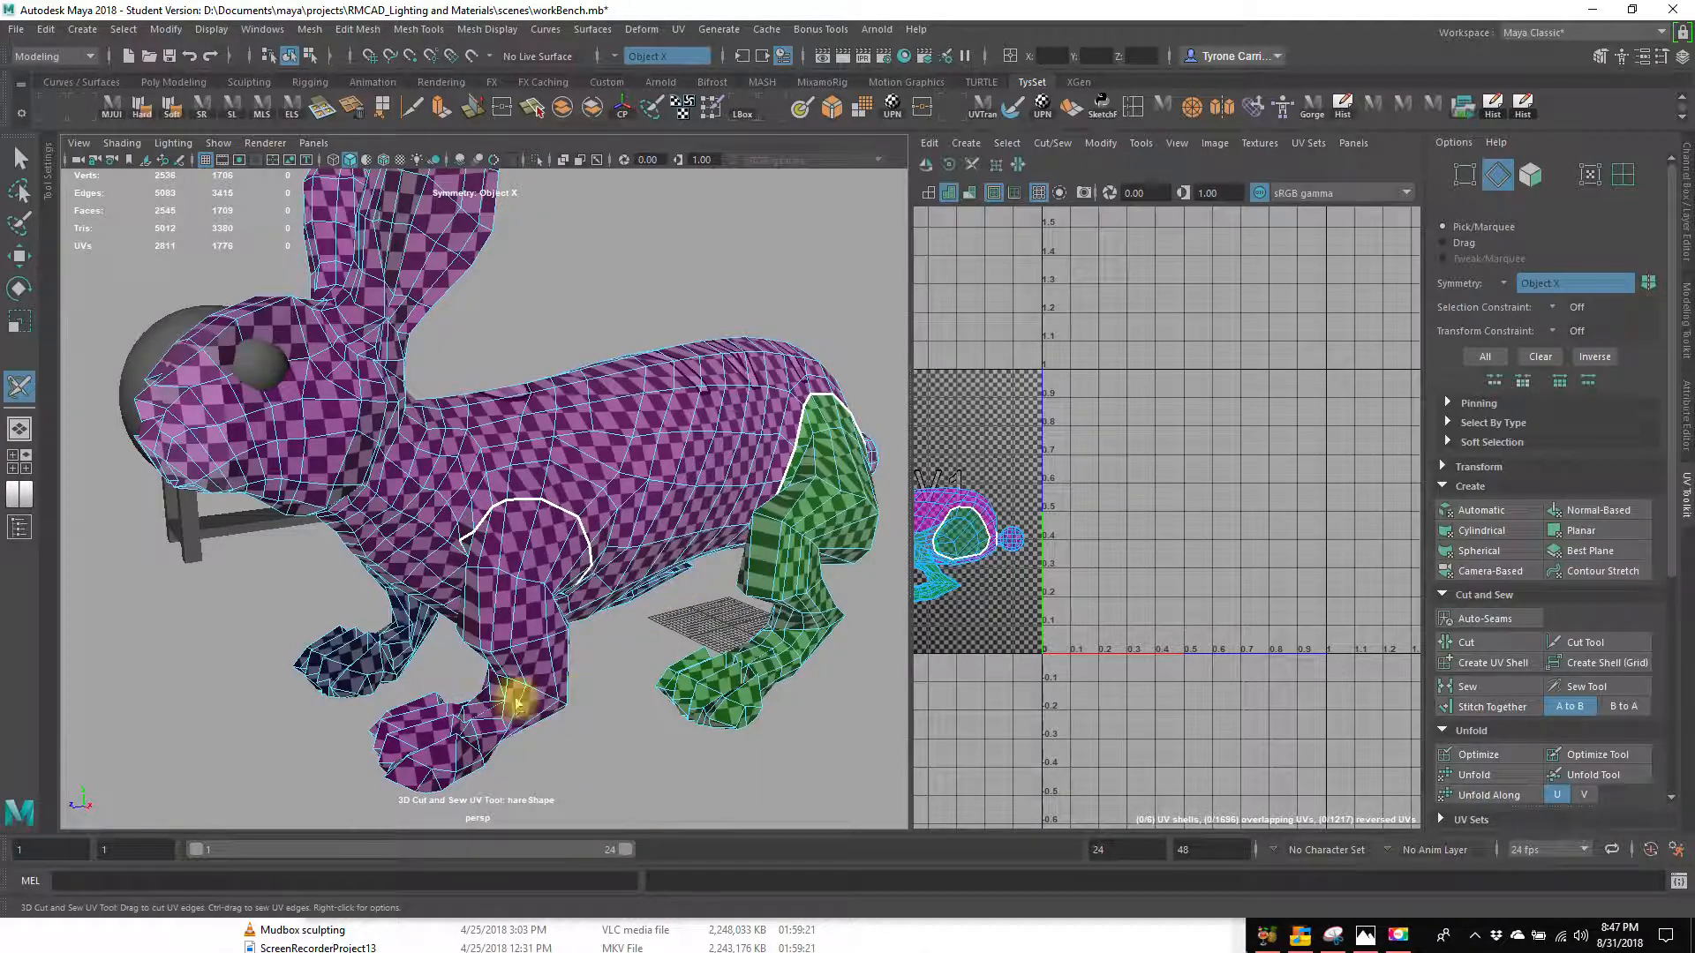
Cut a UV seam around the back of the hare's head where it meets the neck.
alt+drag(458, 521, 553, 625)
alt+right_drag(553, 624, 579, 697)
alt+drag(579, 697, 594, 556)
alt+right_drag(594, 556, 627, 583)
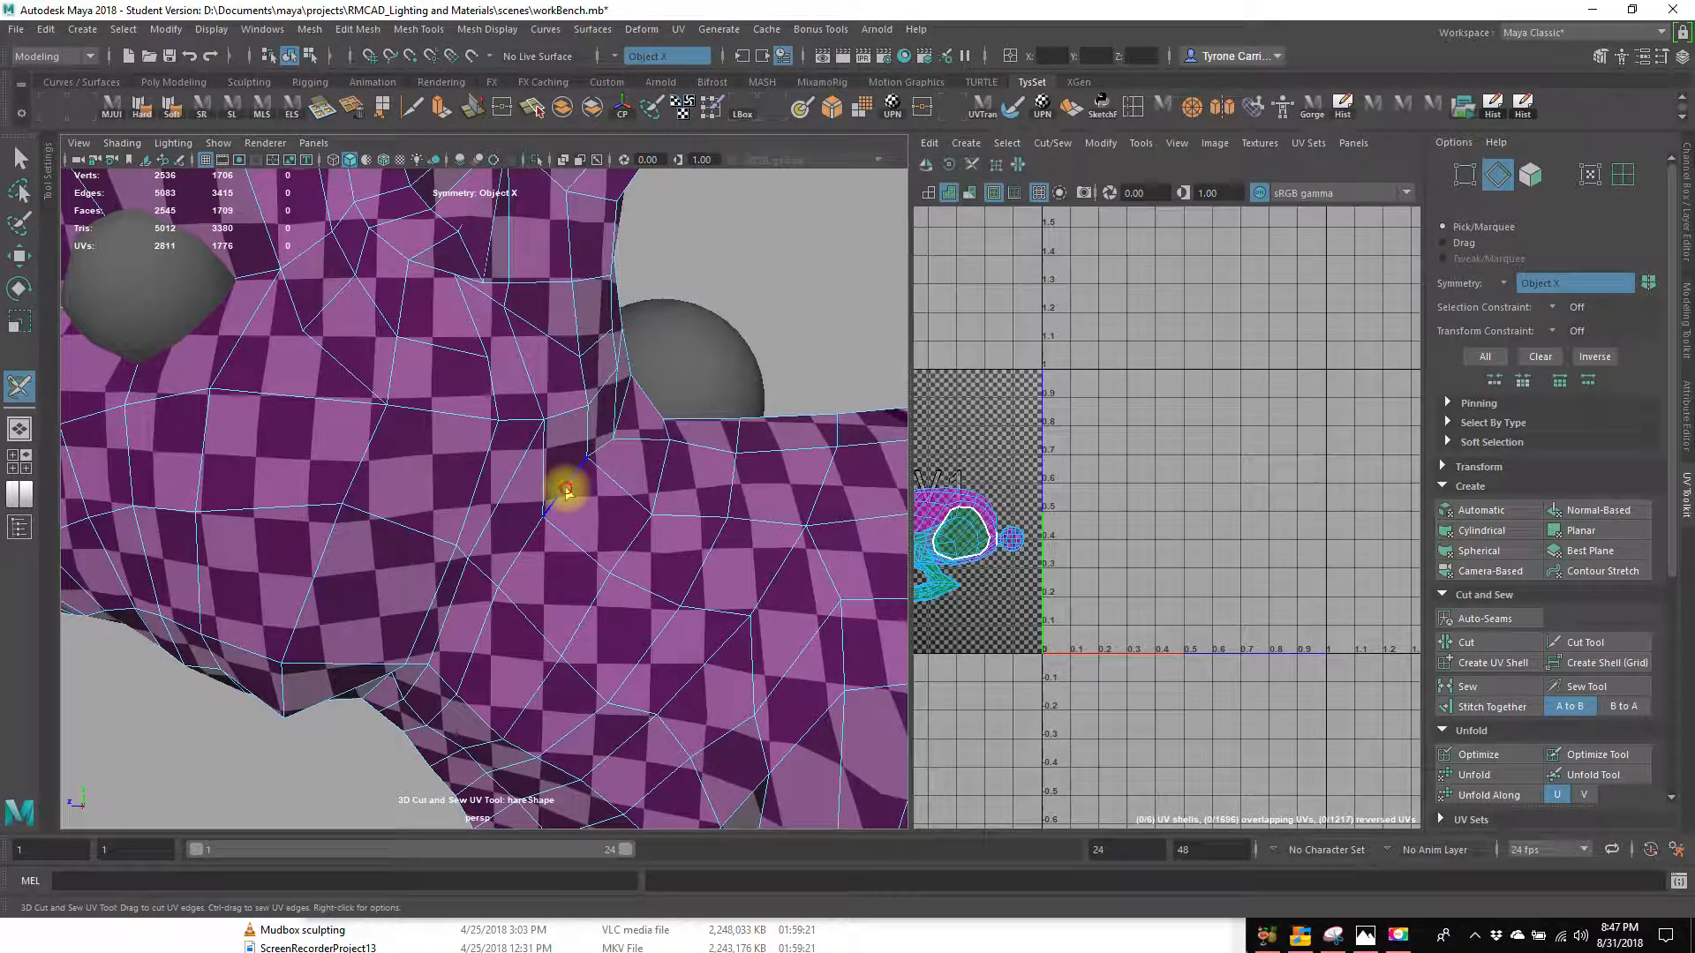
click(565, 490)
Cut a UV seam along the centre line of the hare's underside, through the chest and belly.
alt+drag(568, 489, 620, 351)
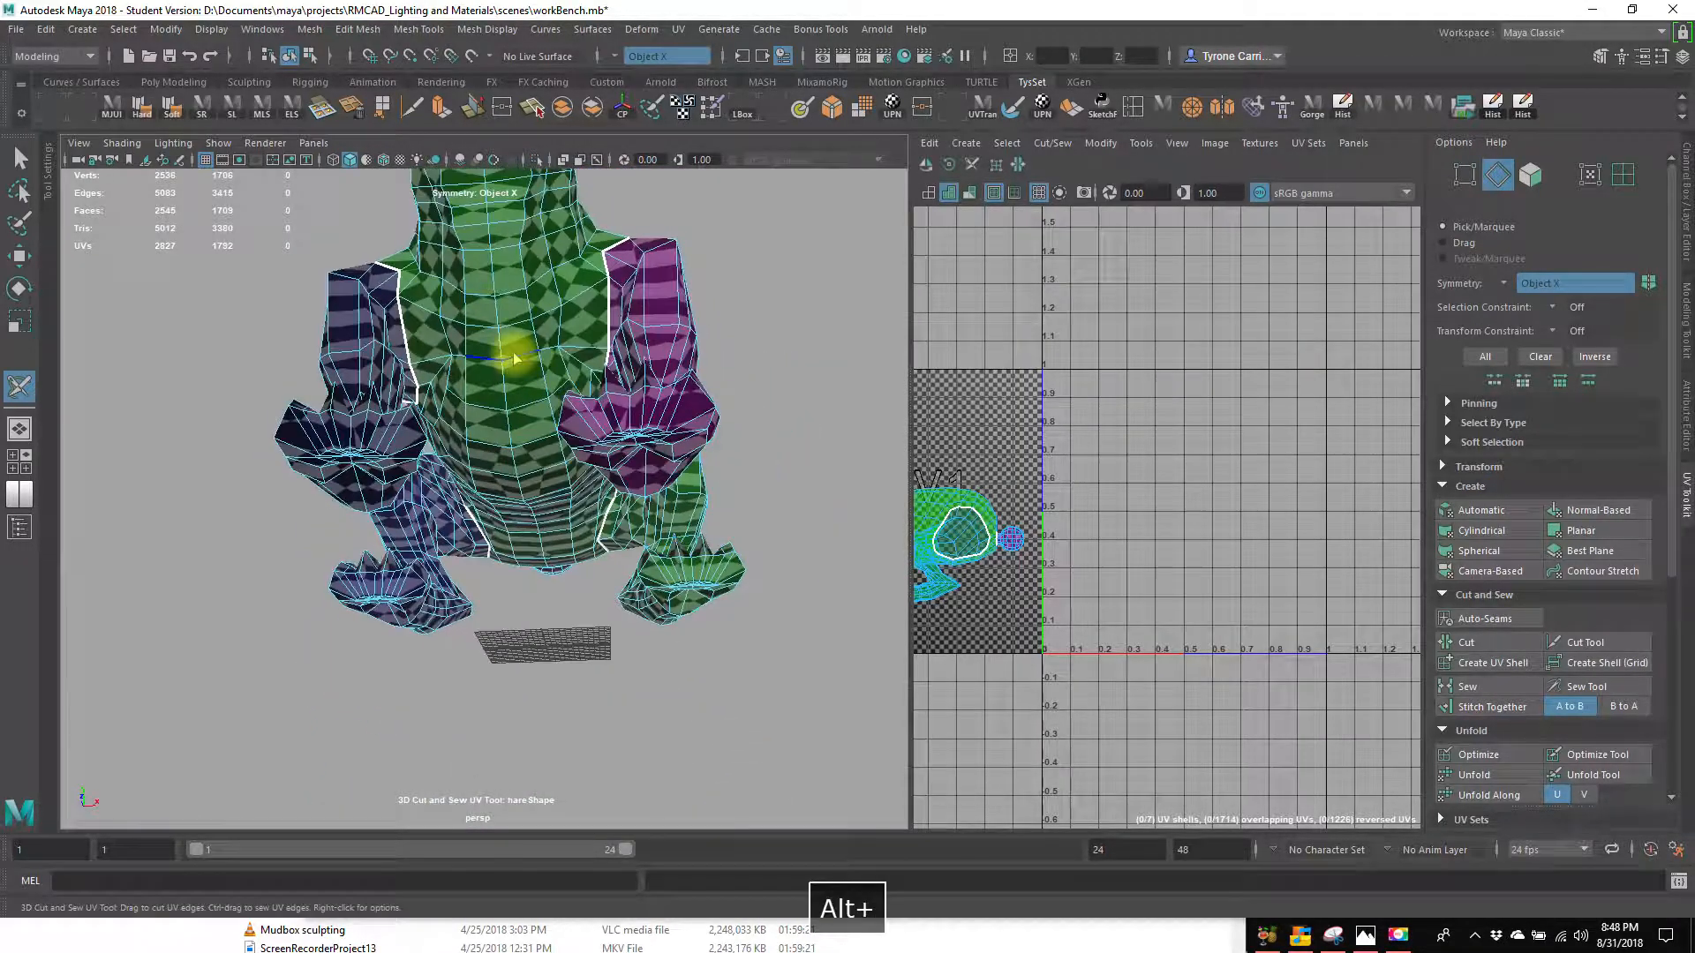
alt+drag(468, 494, 618, 565)
alt+drag(487, 565, 590, 582)
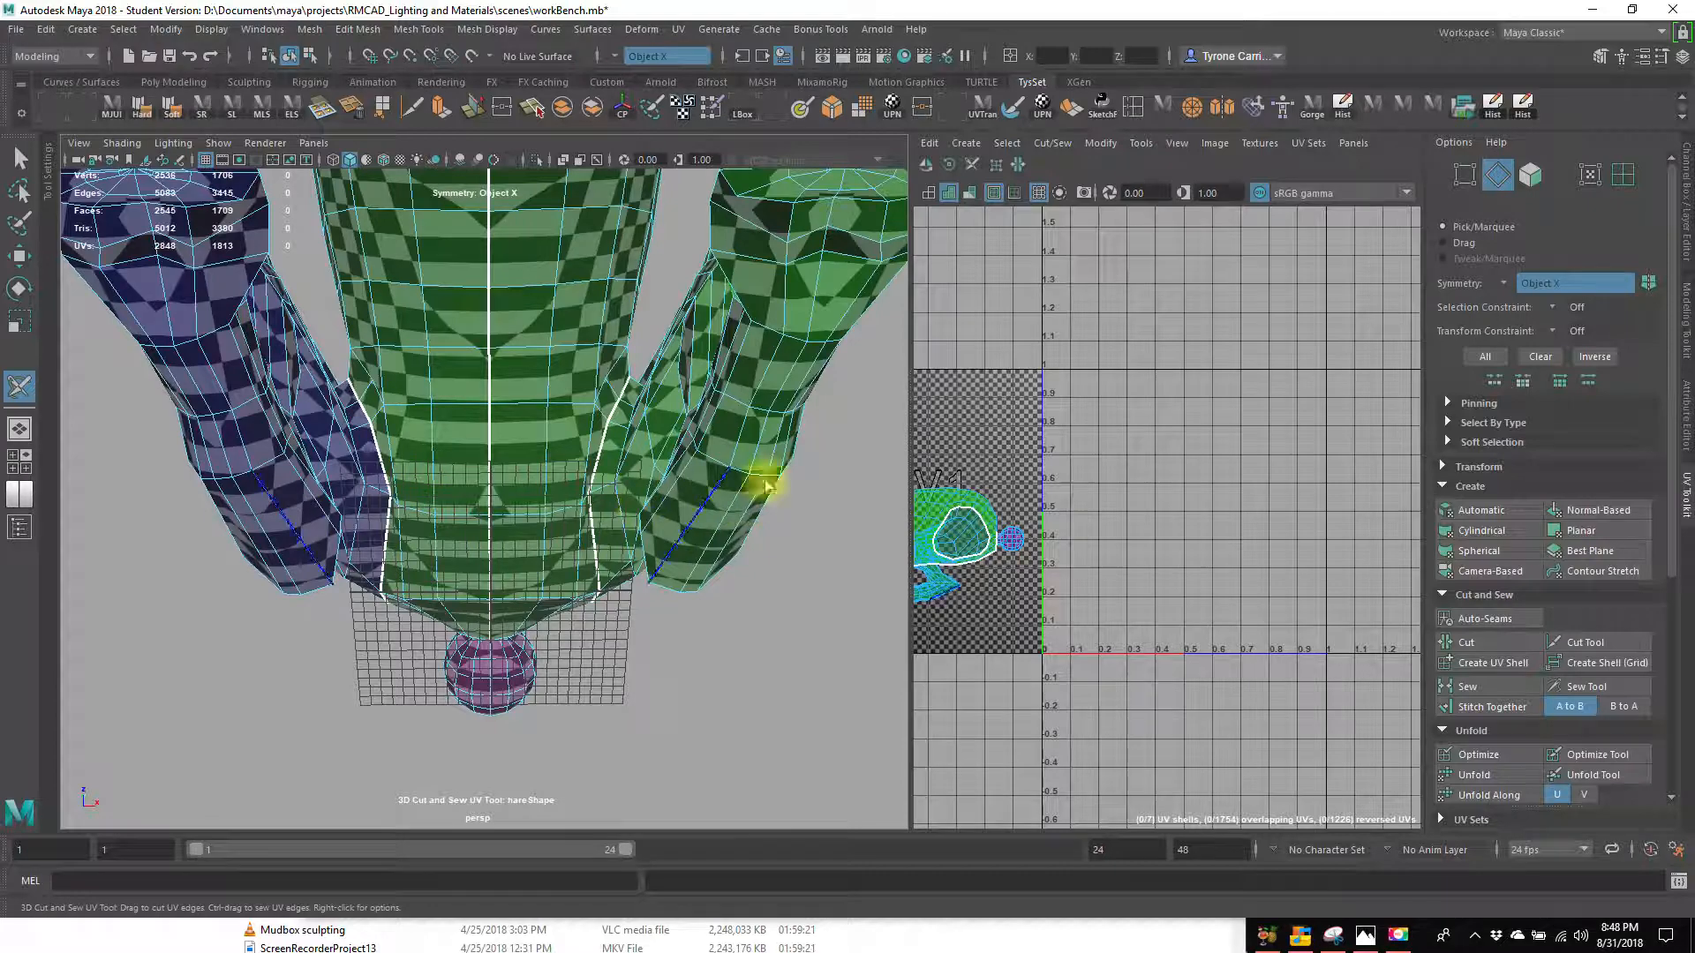
Cut UV seams around the ankles of both hind and both front legs to separate the four feet.
alt+drag(647, 618, 542, 477)
alt+drag(559, 551, 400, 644)
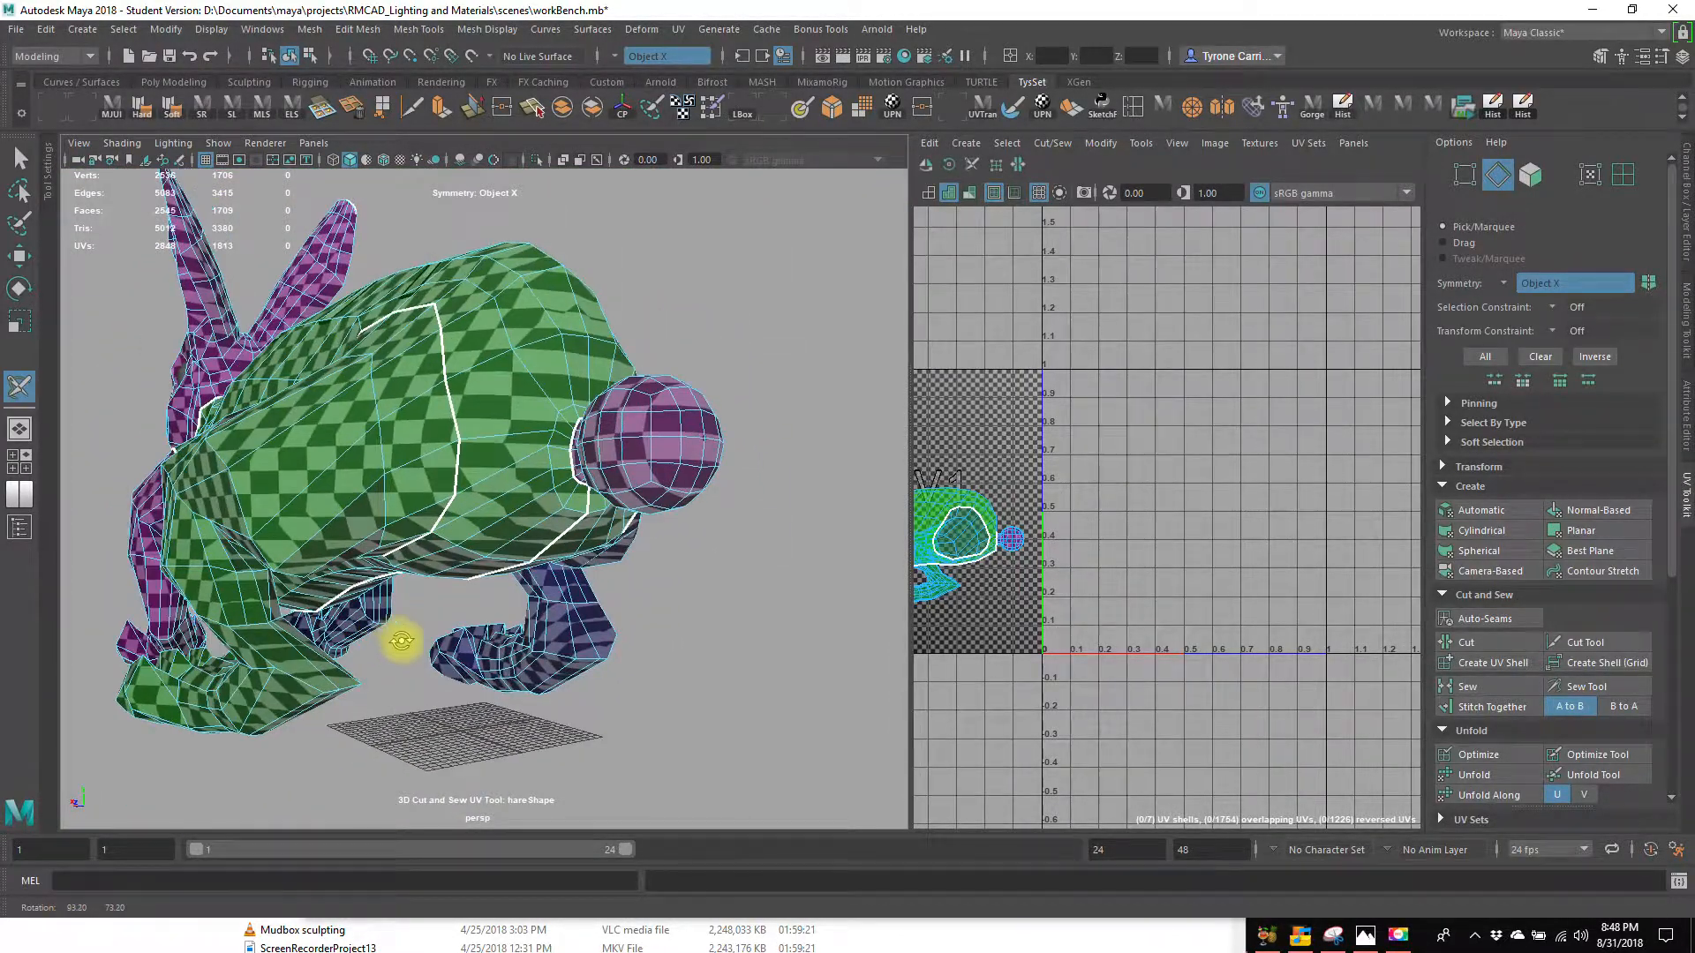
alt+right_drag(400, 643, 650, 635)
alt+drag(651, 635, 393, 576)
alt+drag(541, 709, 497, 549)
alt+right_drag(497, 549, 768, 472)
alt+drag(565, 503, 637, 503)
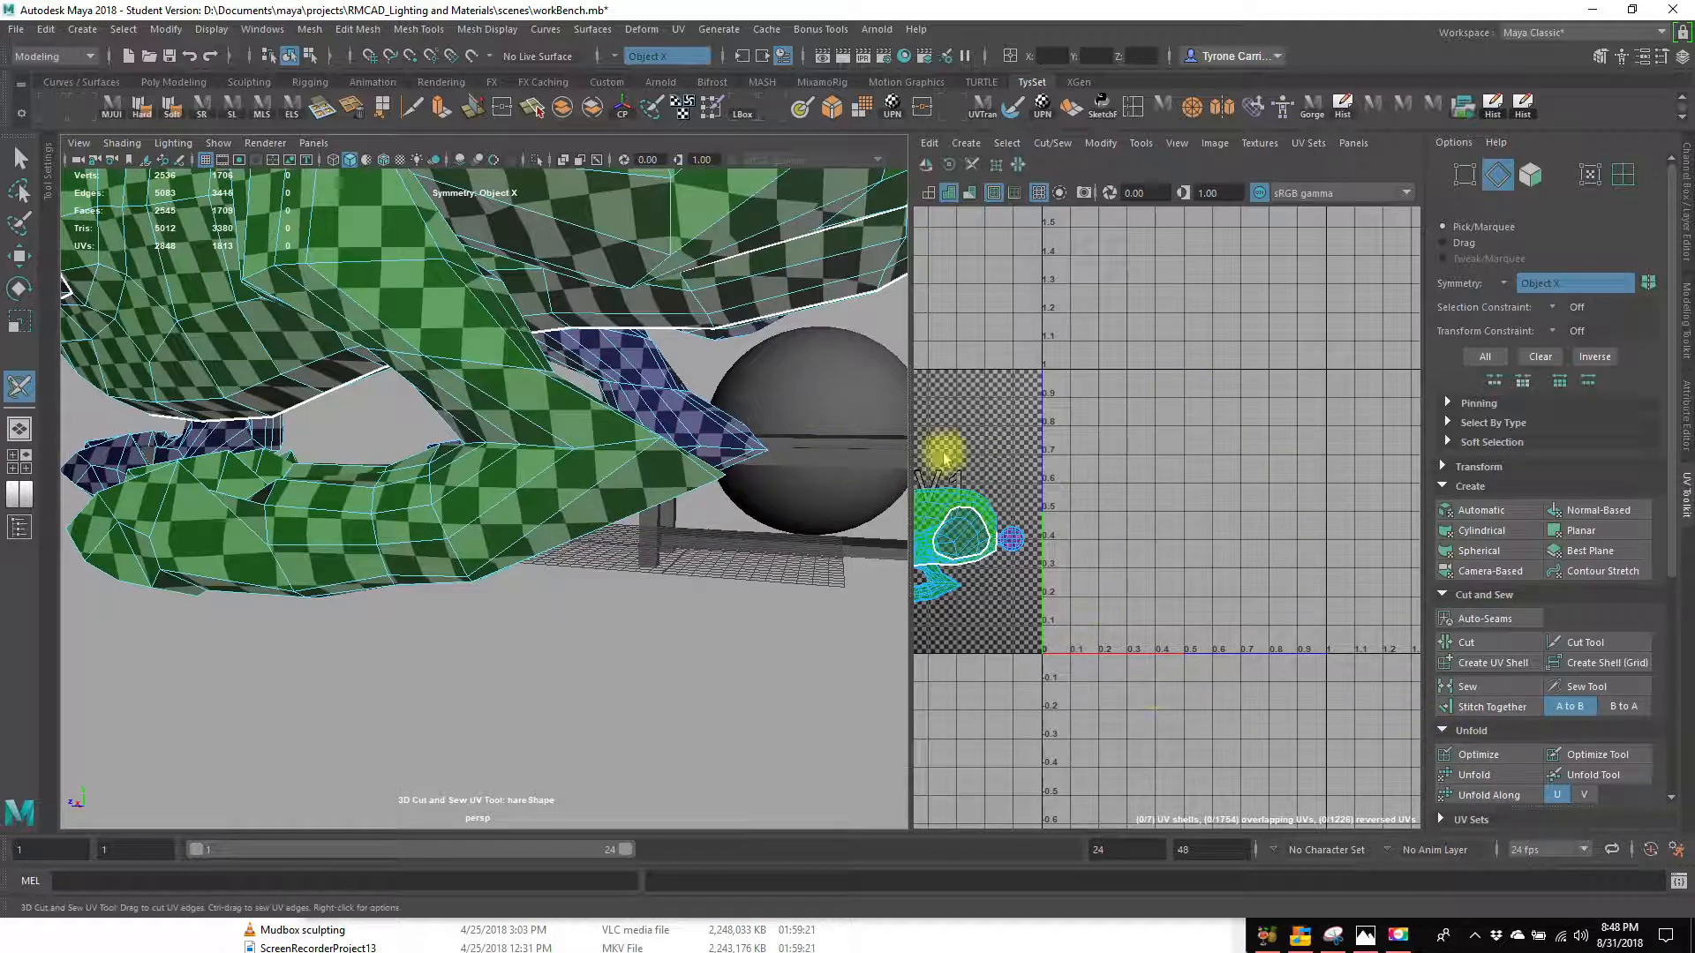
alt+drag(581, 500, 630, 448)
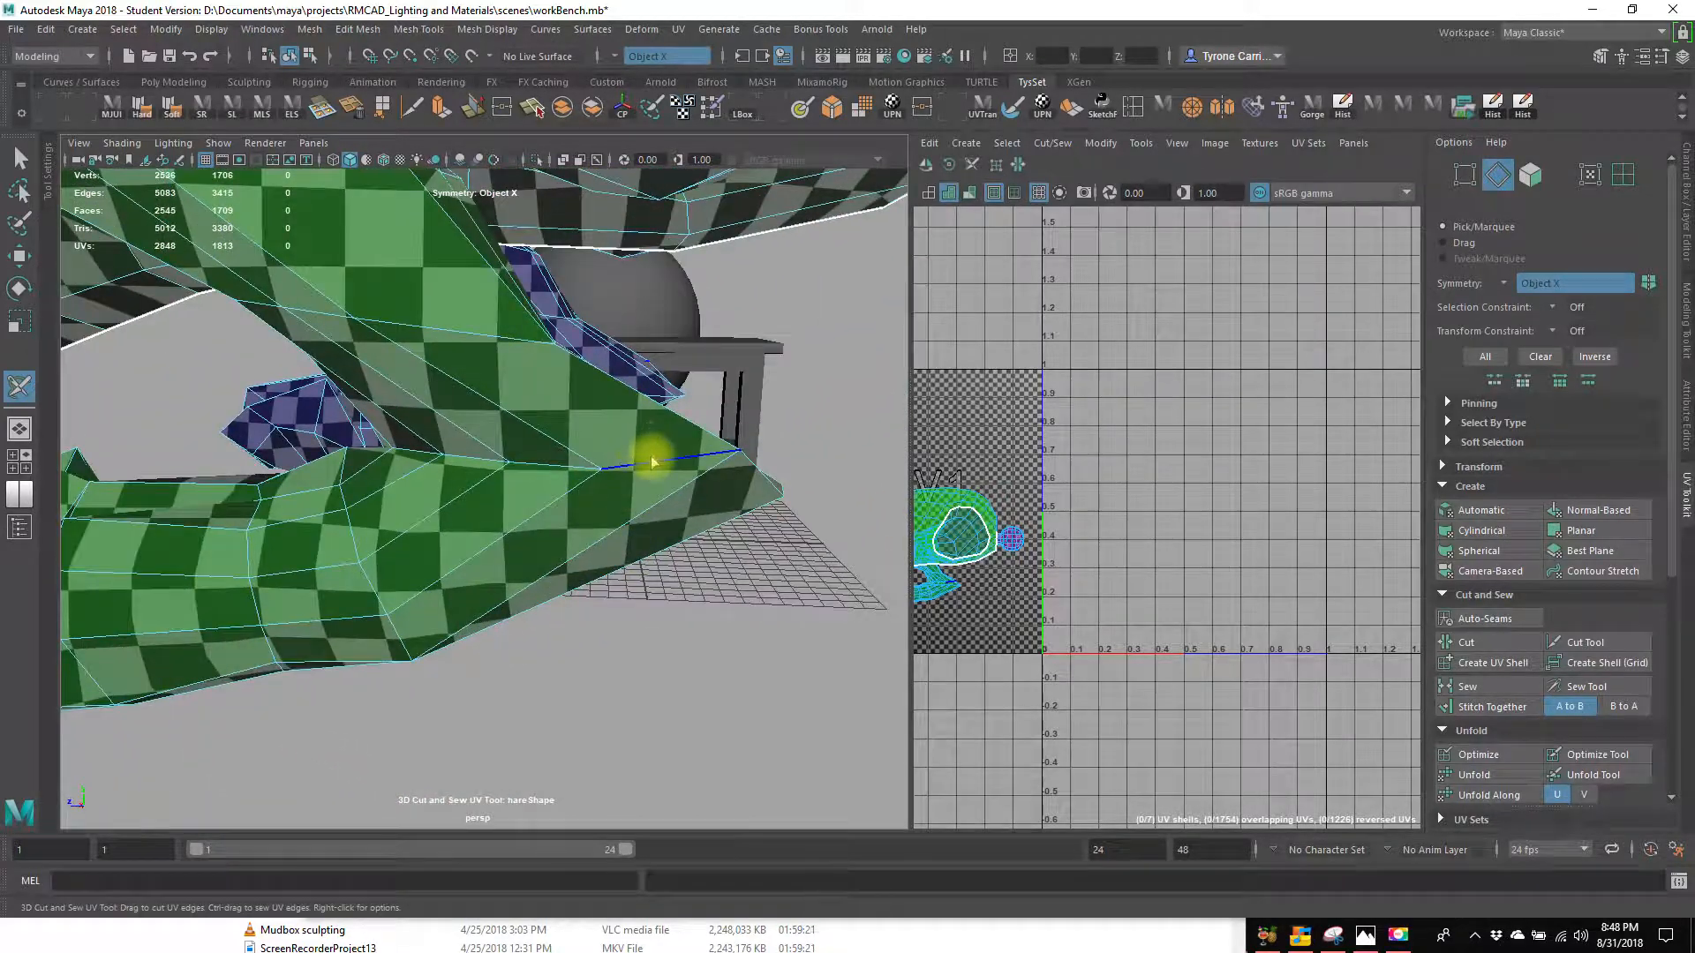
alt+drag(765, 590, 600, 582)
mouse_move(600, 581)
alt+right_down()
mouse_move(527, 586)
mouse_move(692, 597)
mouse_move(681, 644)
mouse_move(713, 672)
mouse_move(583, 594)
alt+right_up()
alt+drag(582, 594, 777, 607)
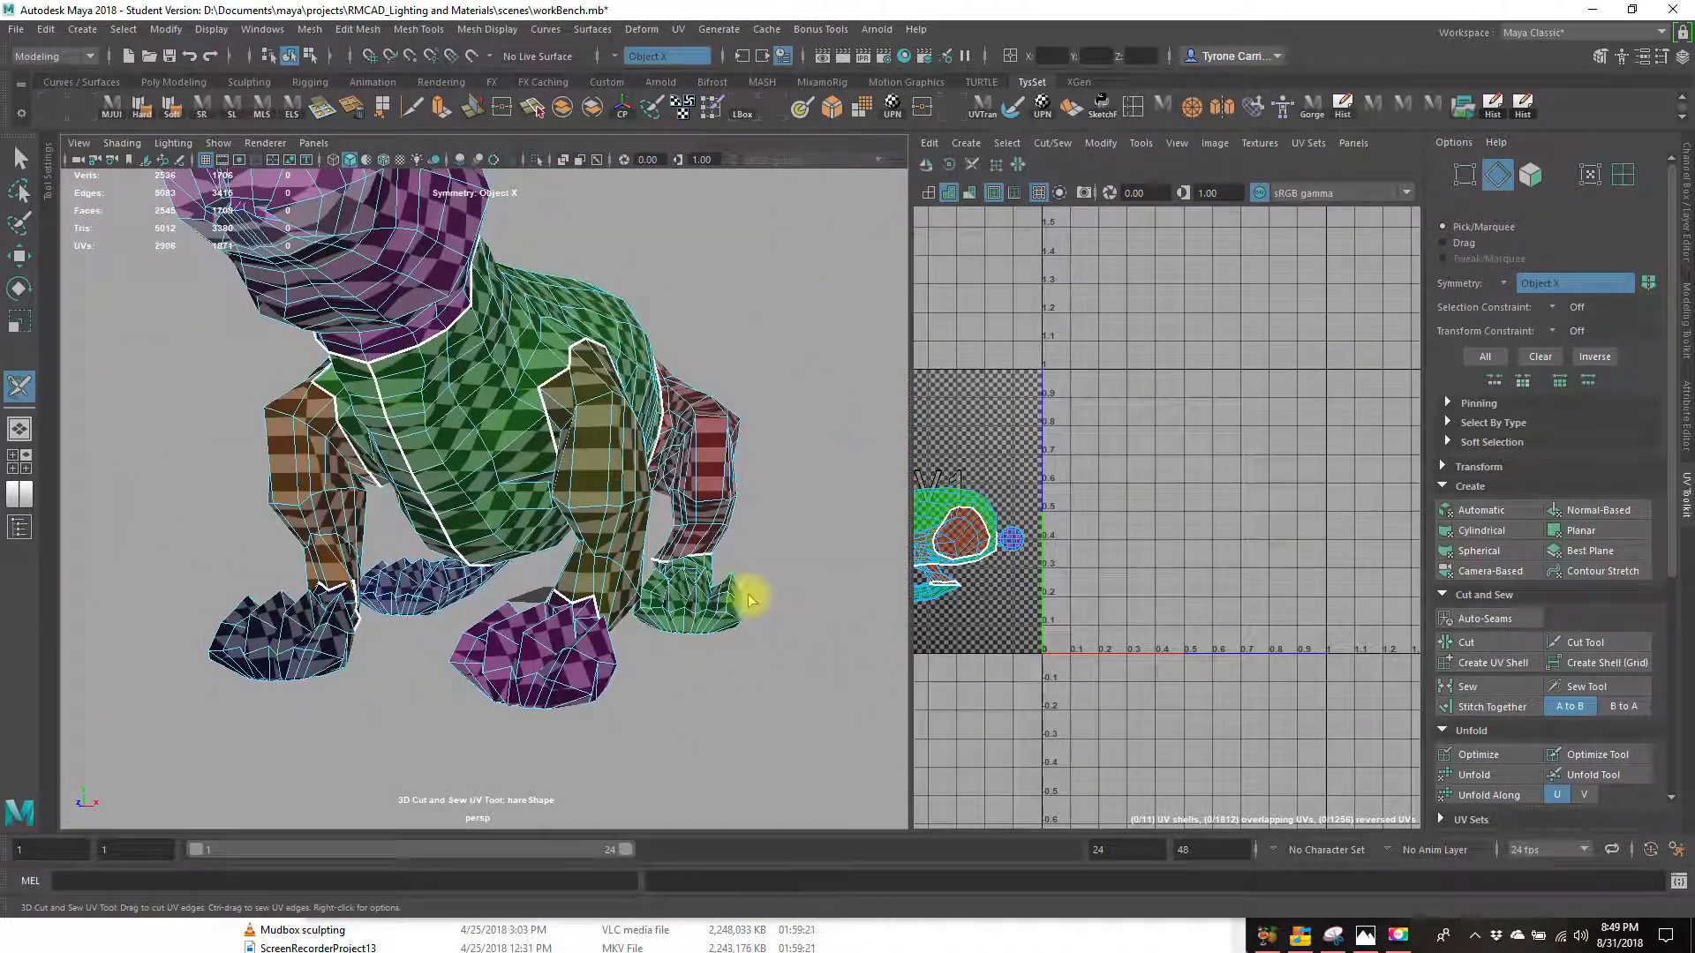
Examine the edge flow around the toes and sides of the front paws and hind feet for possible seams.
alt+right_drag(548, 660, 693, 578)
alt+drag(692, 578, 760, 568)
alt+drag(694, 448, 598, 589)
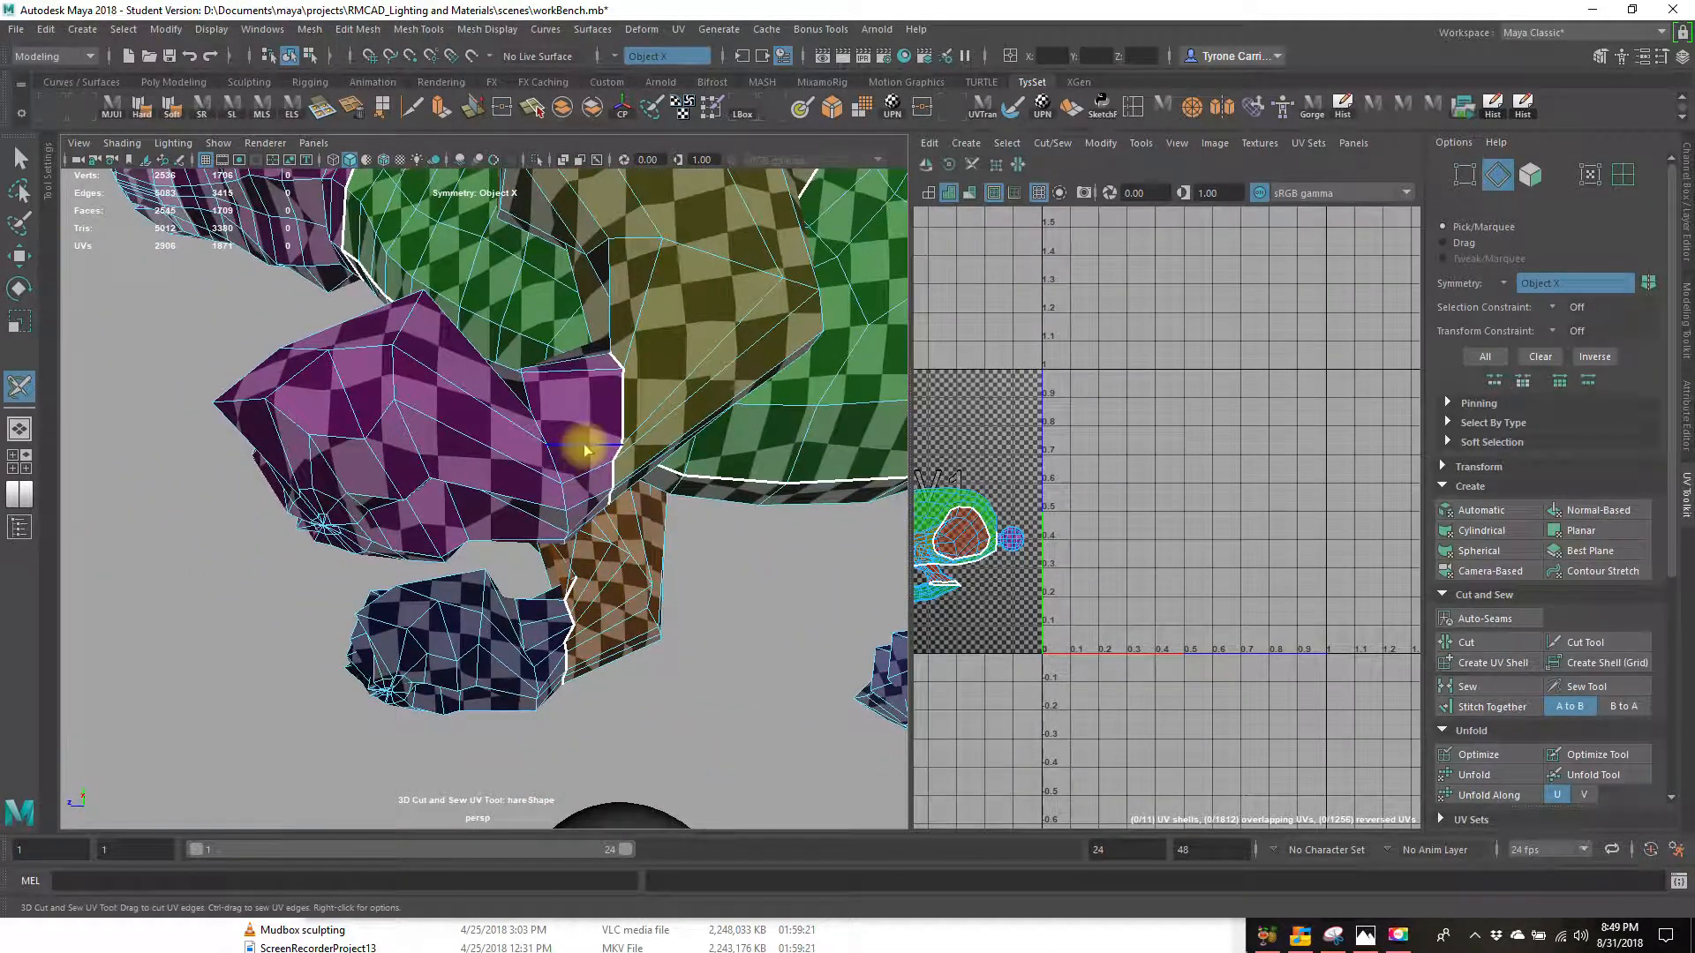
alt+drag(398, 407, 208, 560)
alt+right_drag(209, 560, 561, 545)
alt+drag(561, 545, 604, 387)
alt+drag(513, 430, 547, 481)
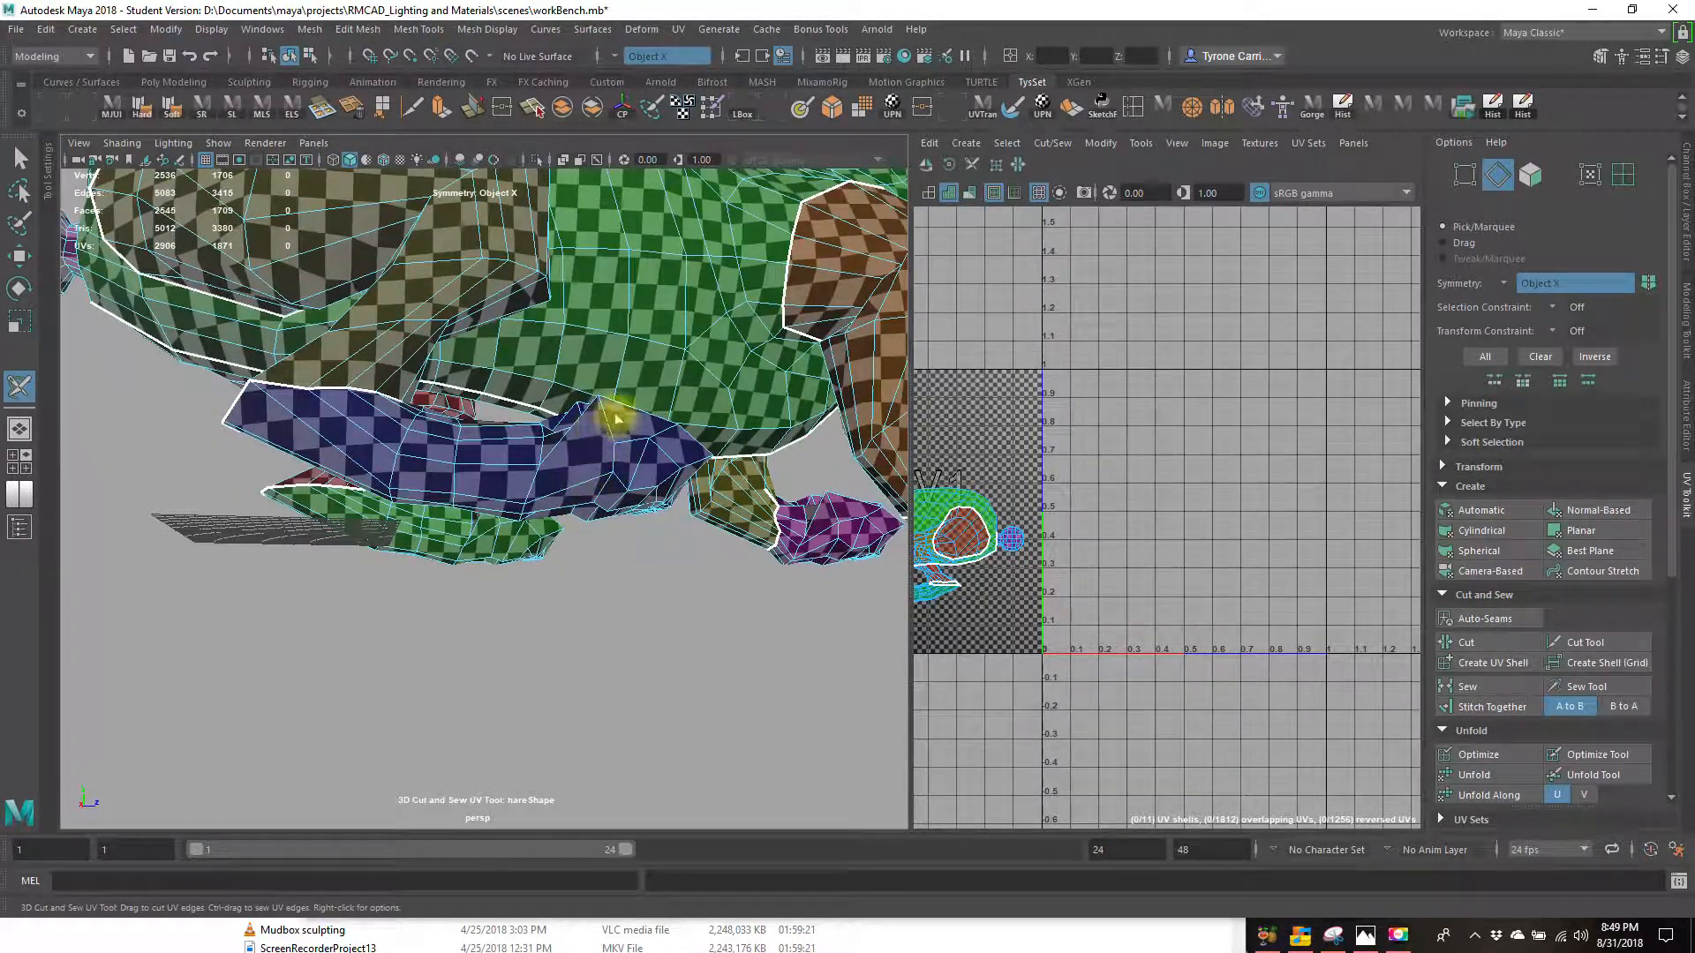
alt+drag(594, 553, 684, 609)
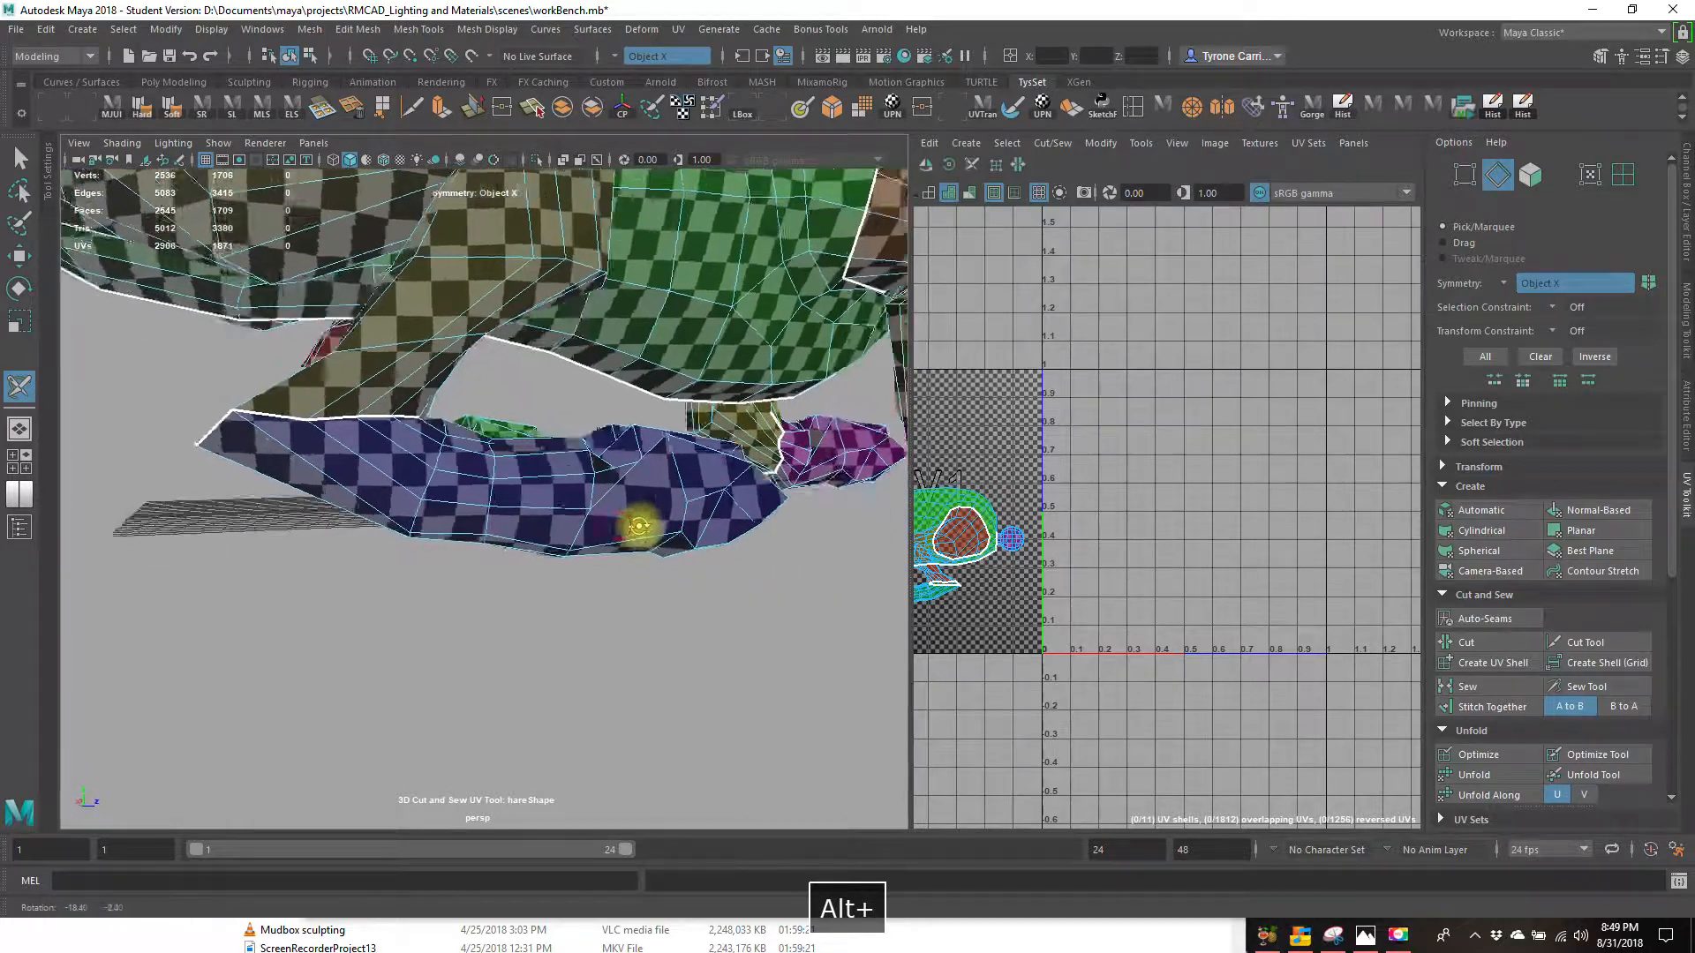
mouse_move(687, 540)
alt+mouse_down()
mouse_move(746, 617)
mouse_move(701, 544)
alt+mouse_up()
alt+middle_drag(701, 544, 468, 503)
alt+right_drag(468, 503, 639, 495)
alt+drag(639, 495, 452, 474)
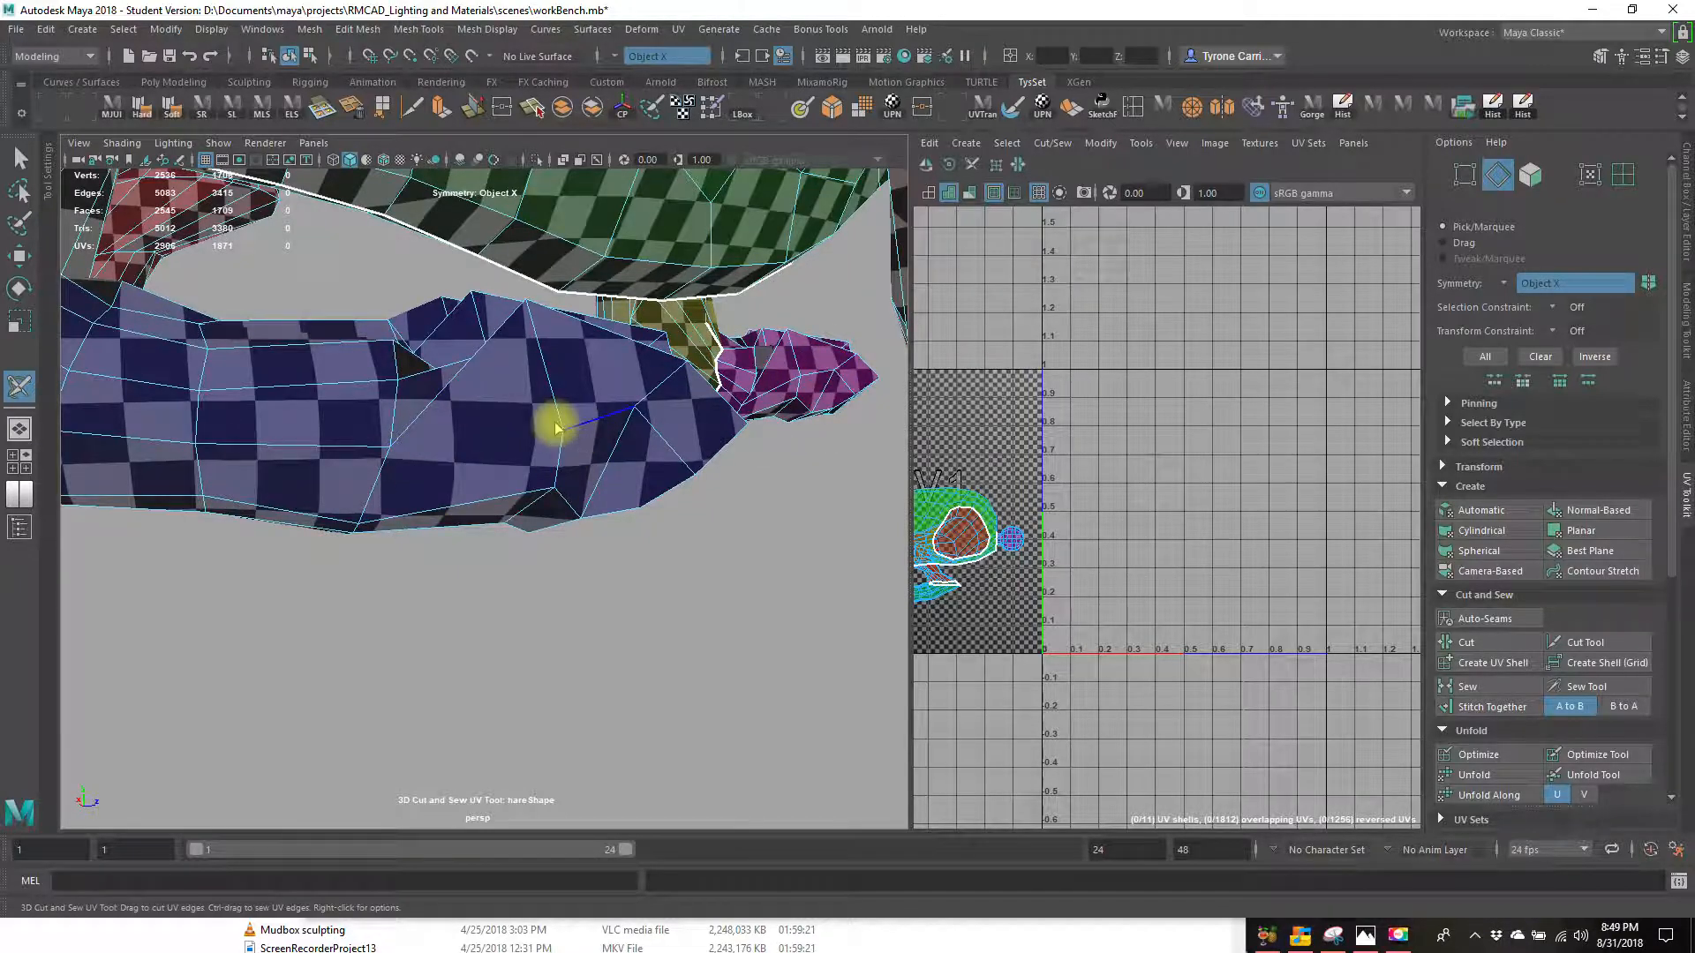
Cut UV seams around the bases of both ears to separate them from the head.
alt+drag(625, 559, 601, 601)
alt+right_drag(601, 601, 653, 585)
alt+drag(653, 586, 789, 553)
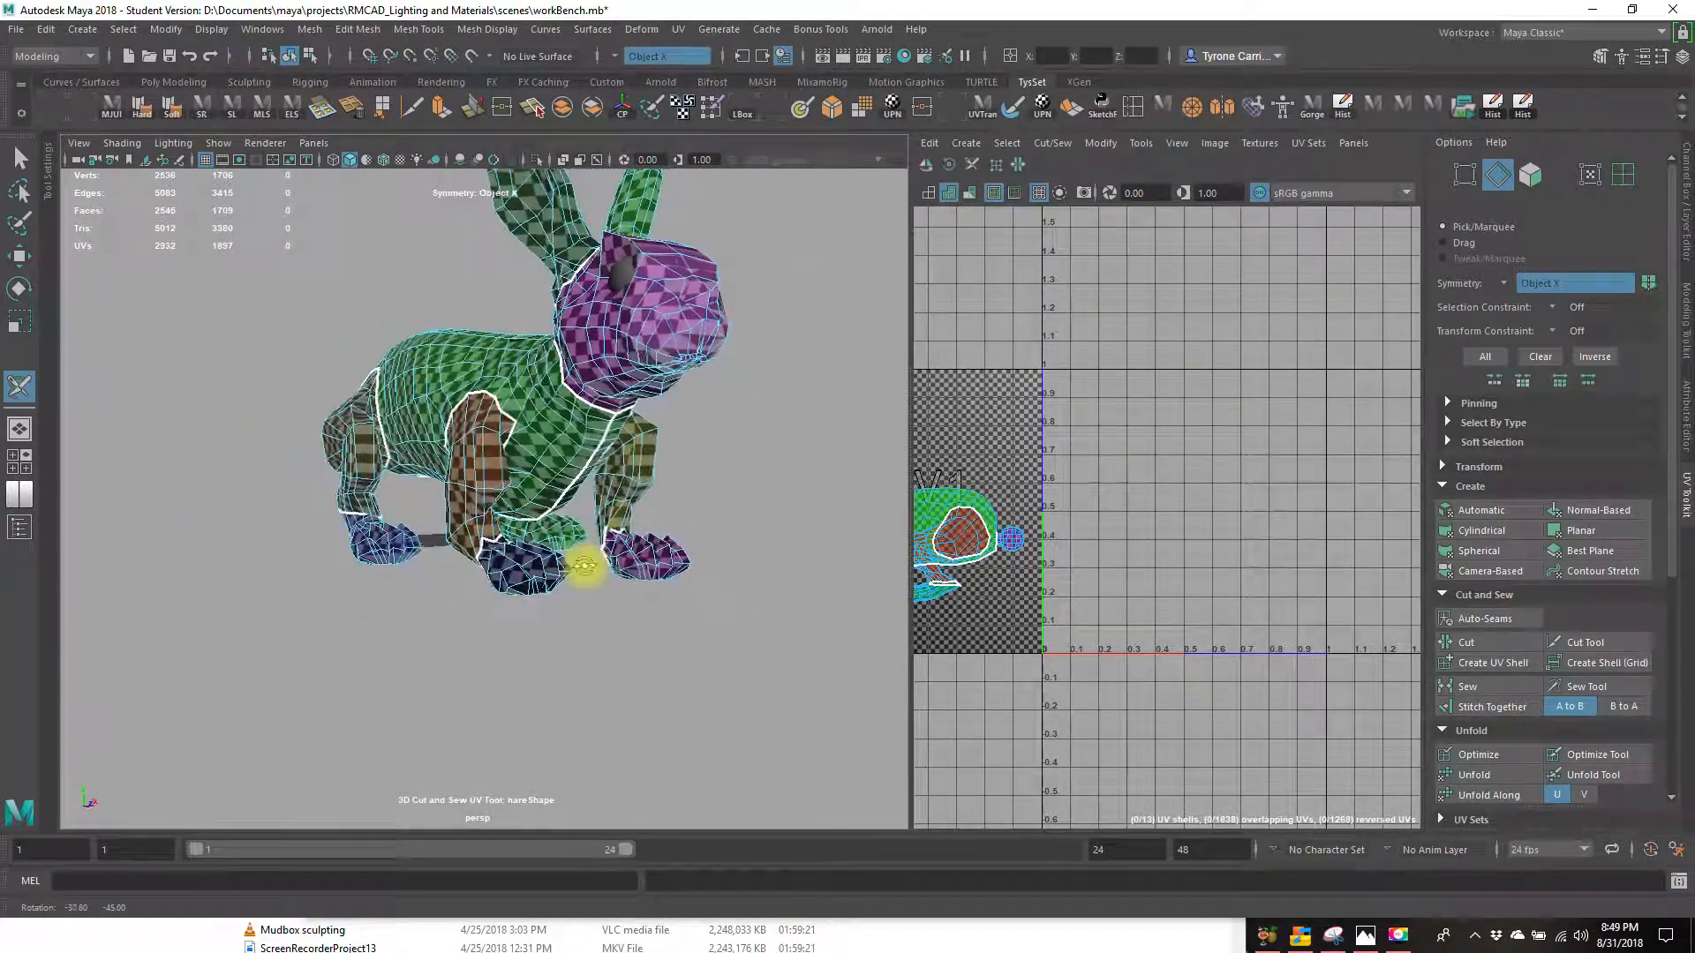
Examine the centre seam along the hare's underside, from the chest between the legs back to the tail.
alt+drag(465, 552, 386, 594)
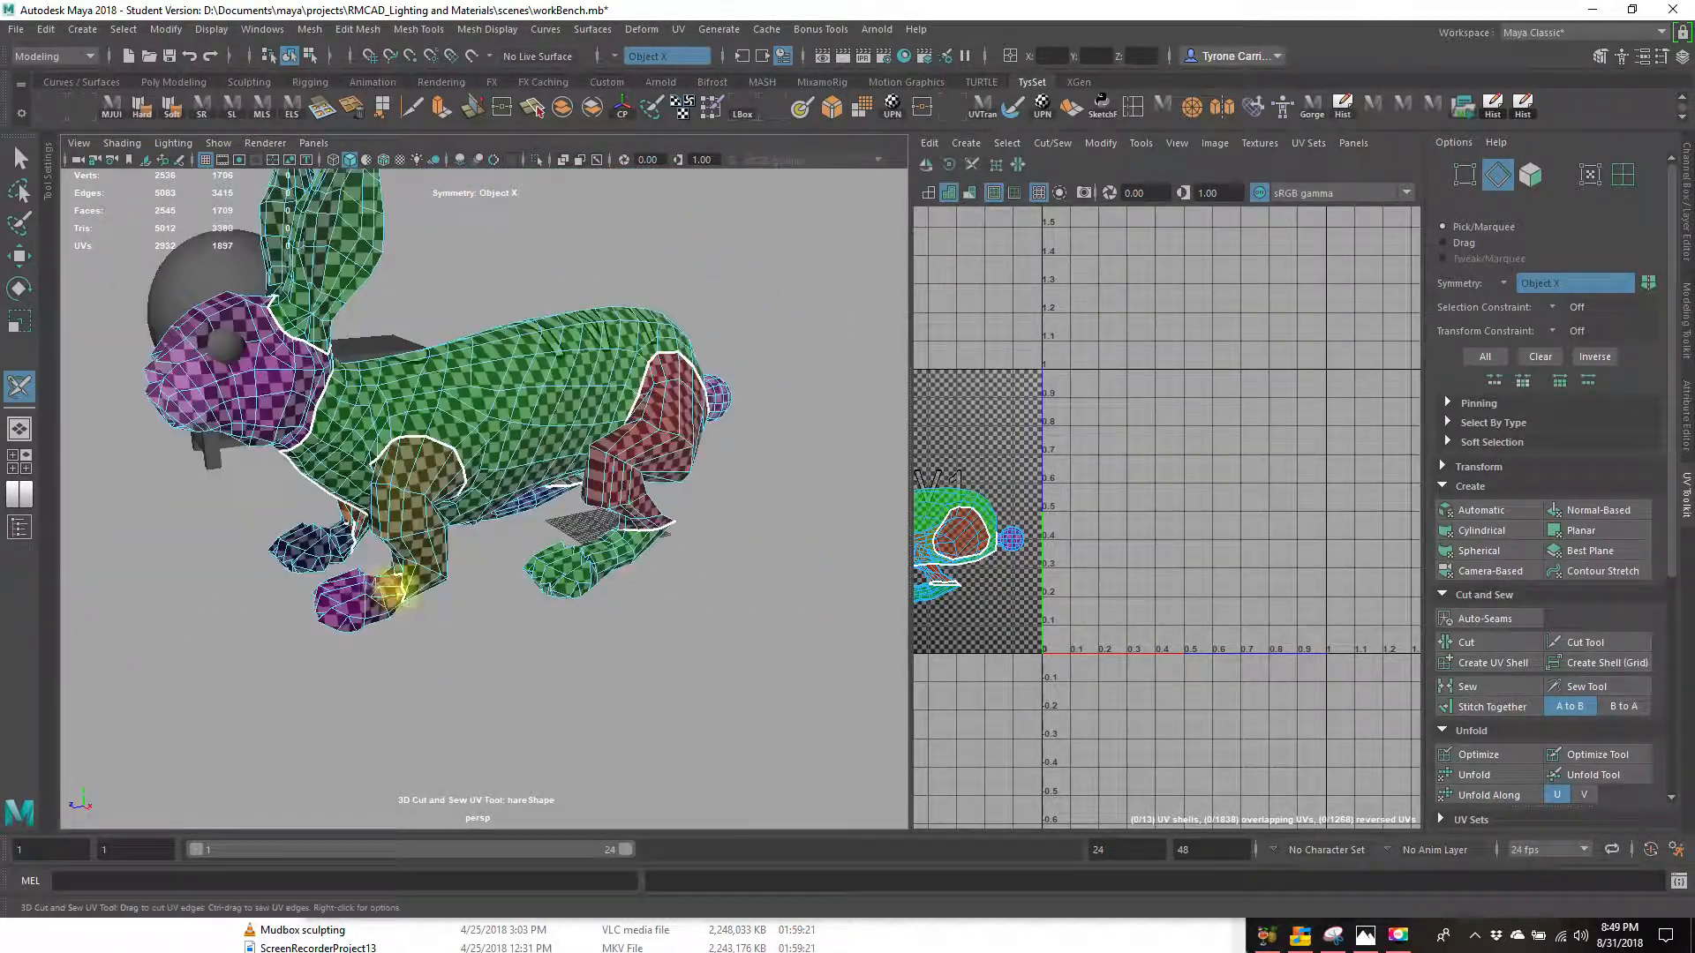
alt+drag(334, 425, 553, 329)
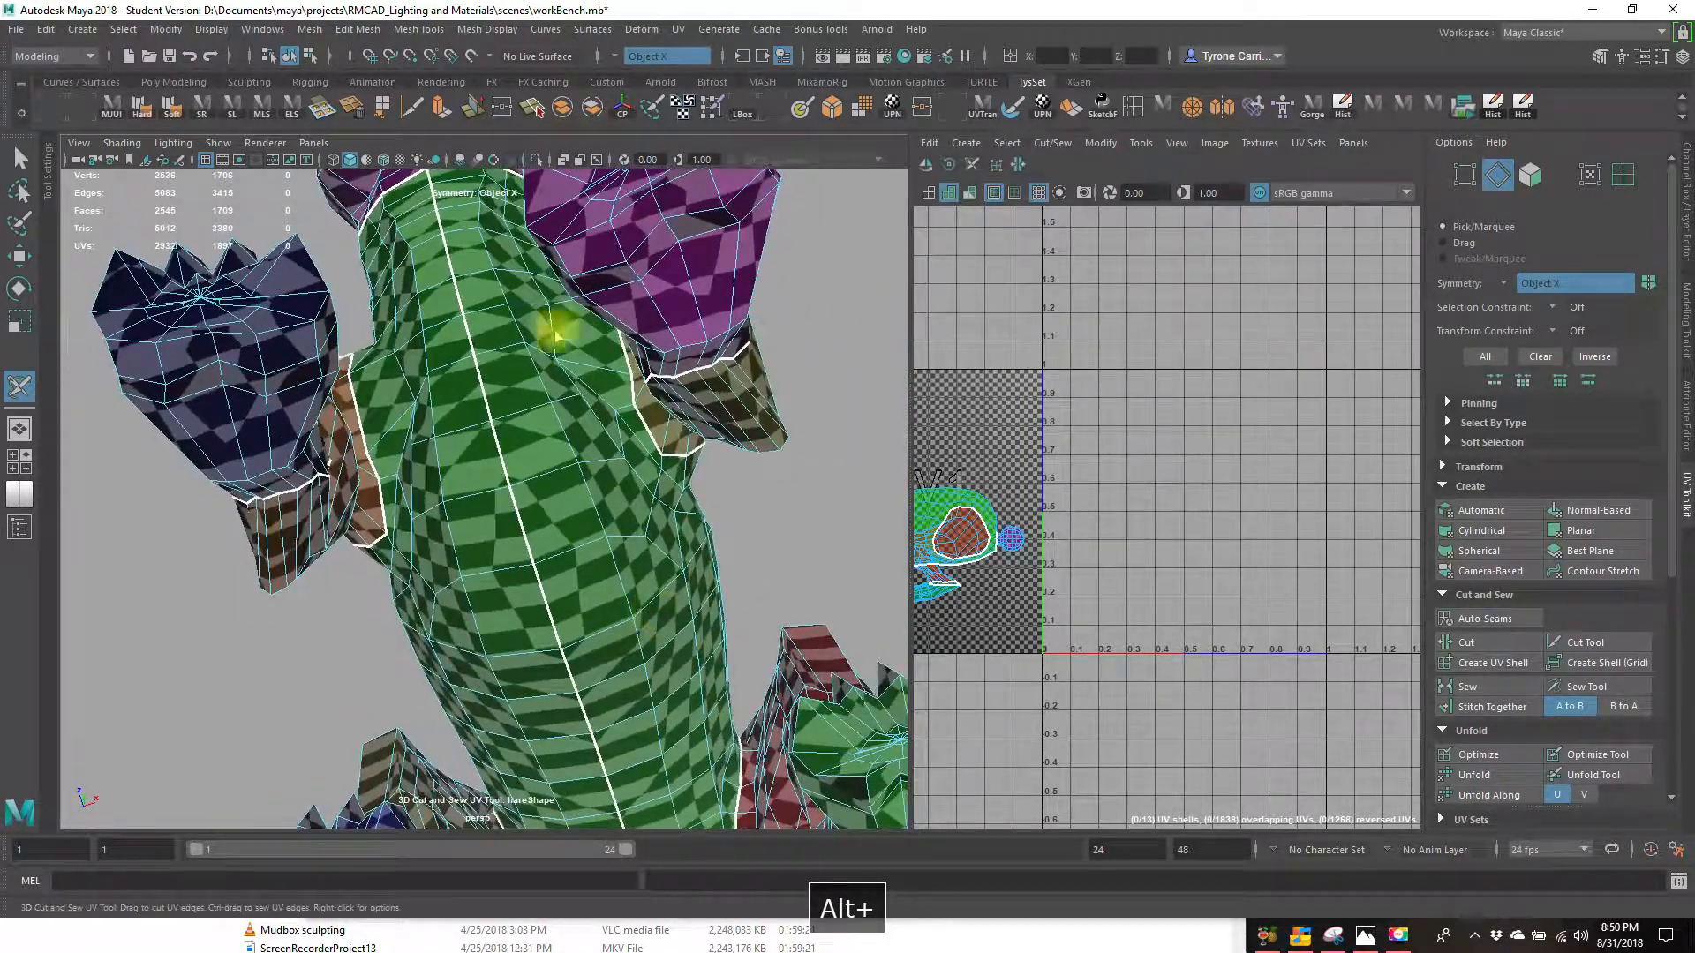
mouse_move(665, 474)
alt+mouse_down()
mouse_move(575, 466)
mouse_move(485, 492)
mouse_move(668, 476)
alt+mouse_up()
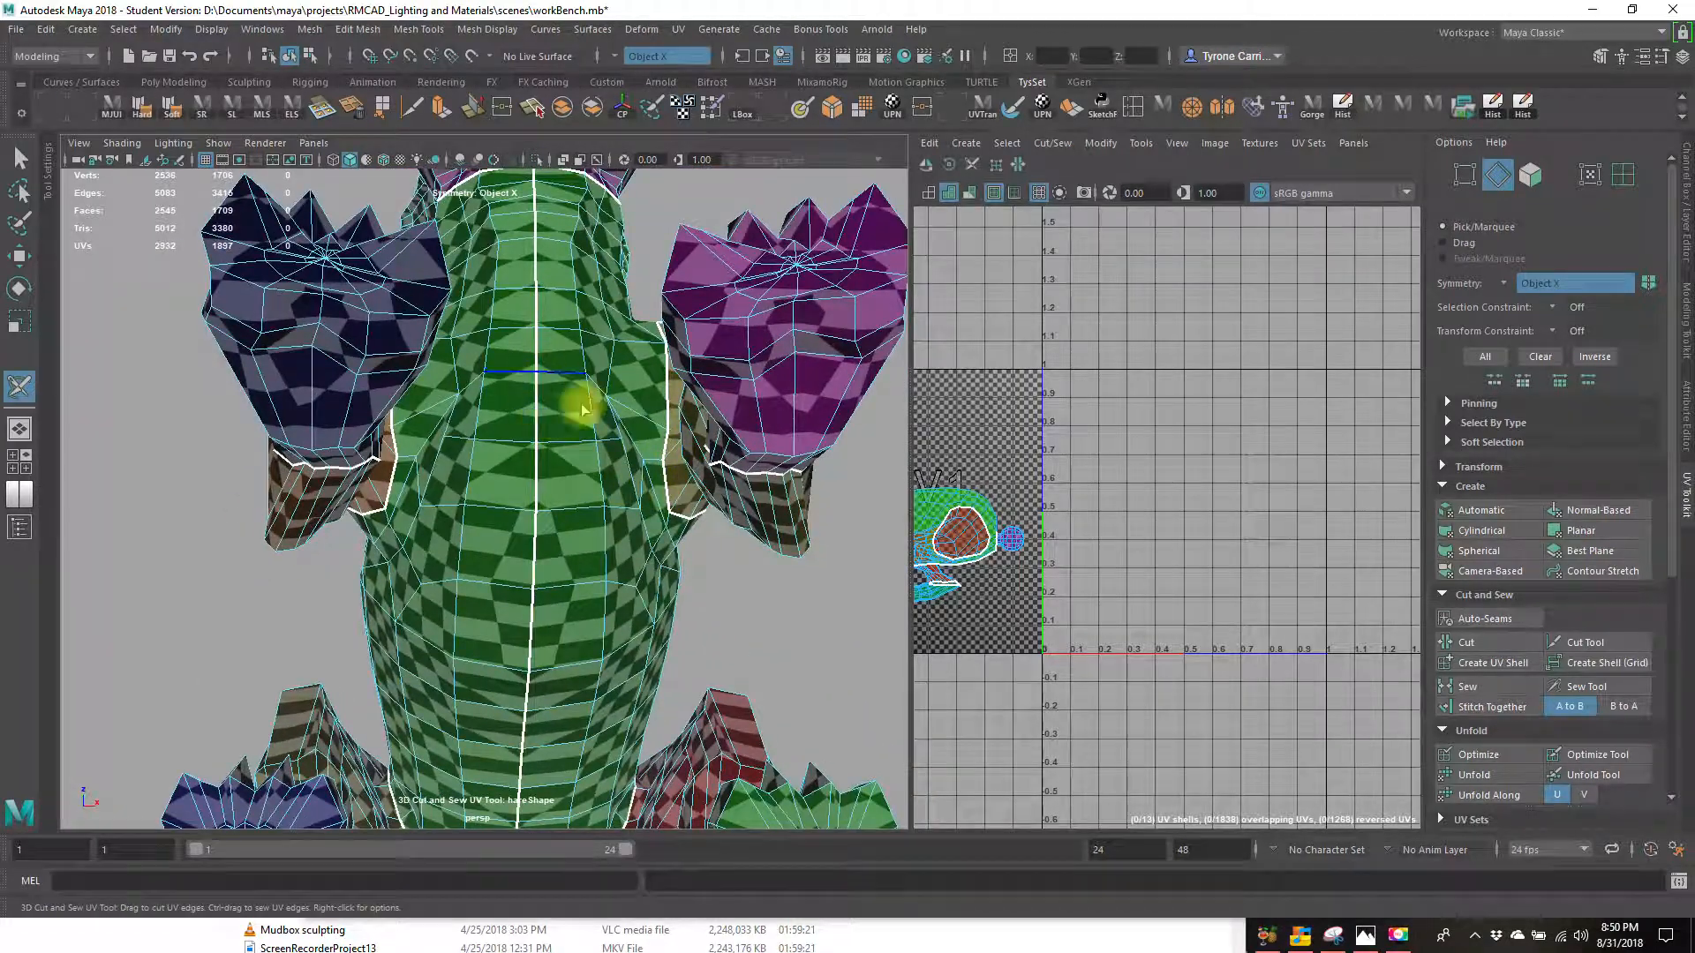
alt+drag(591, 381, 562, 427)
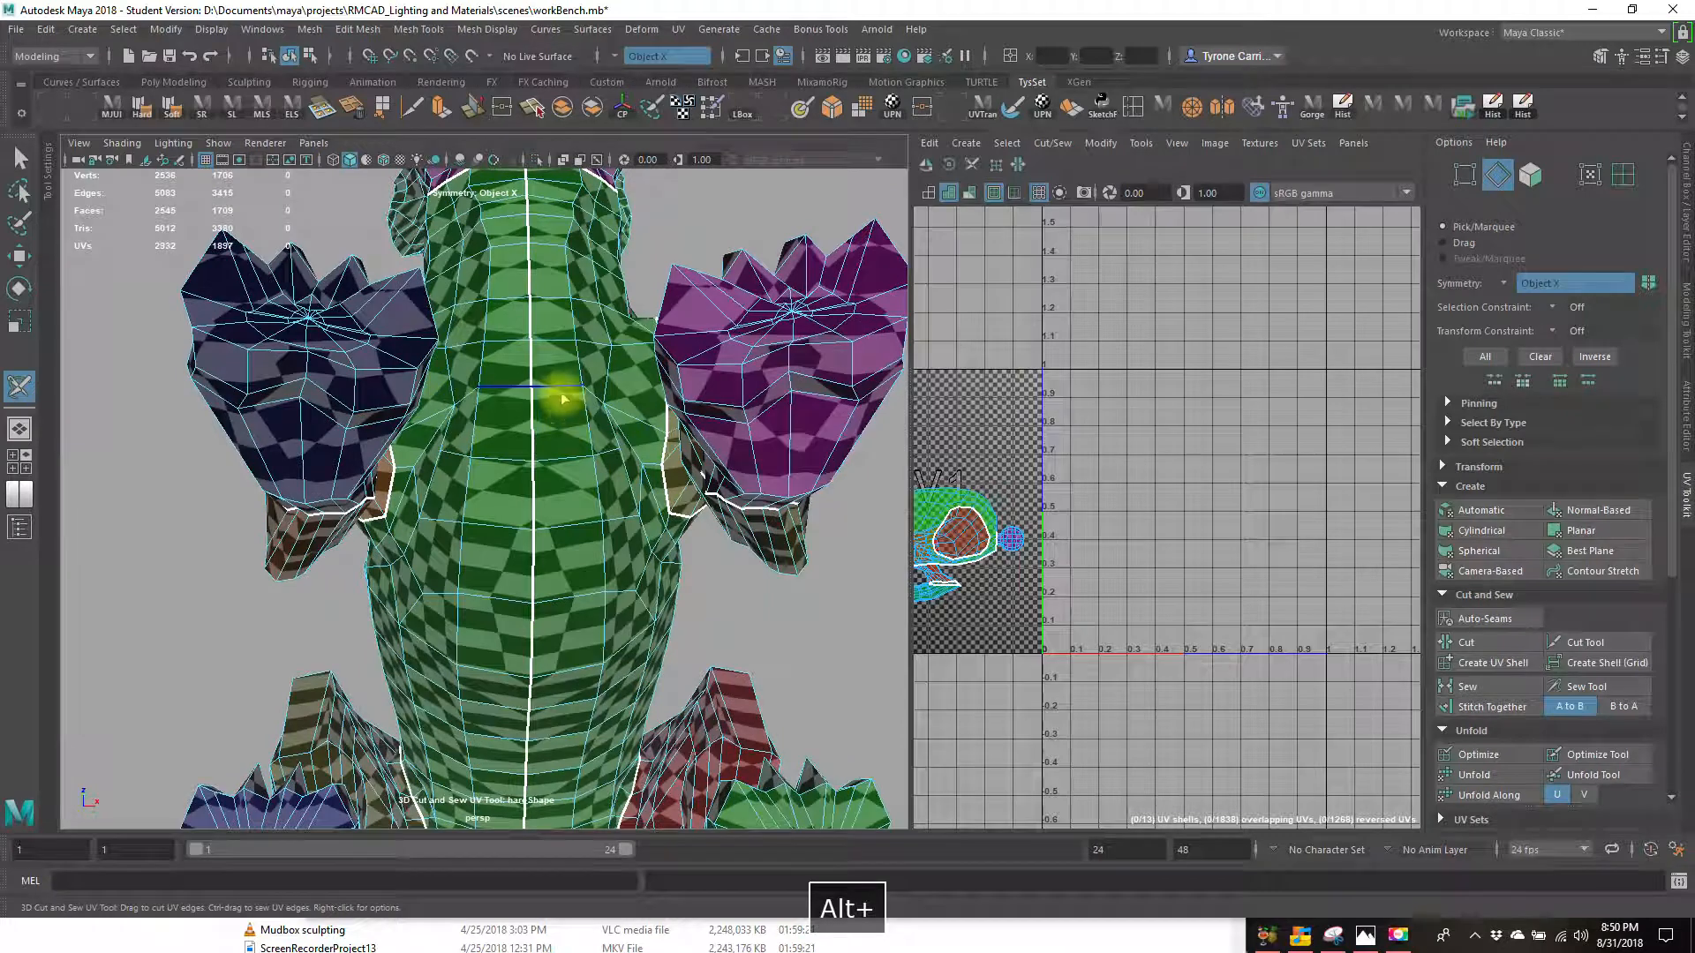
alt+drag(560, 390, 606, 394)
alt+drag(642, 528, 696, 465)
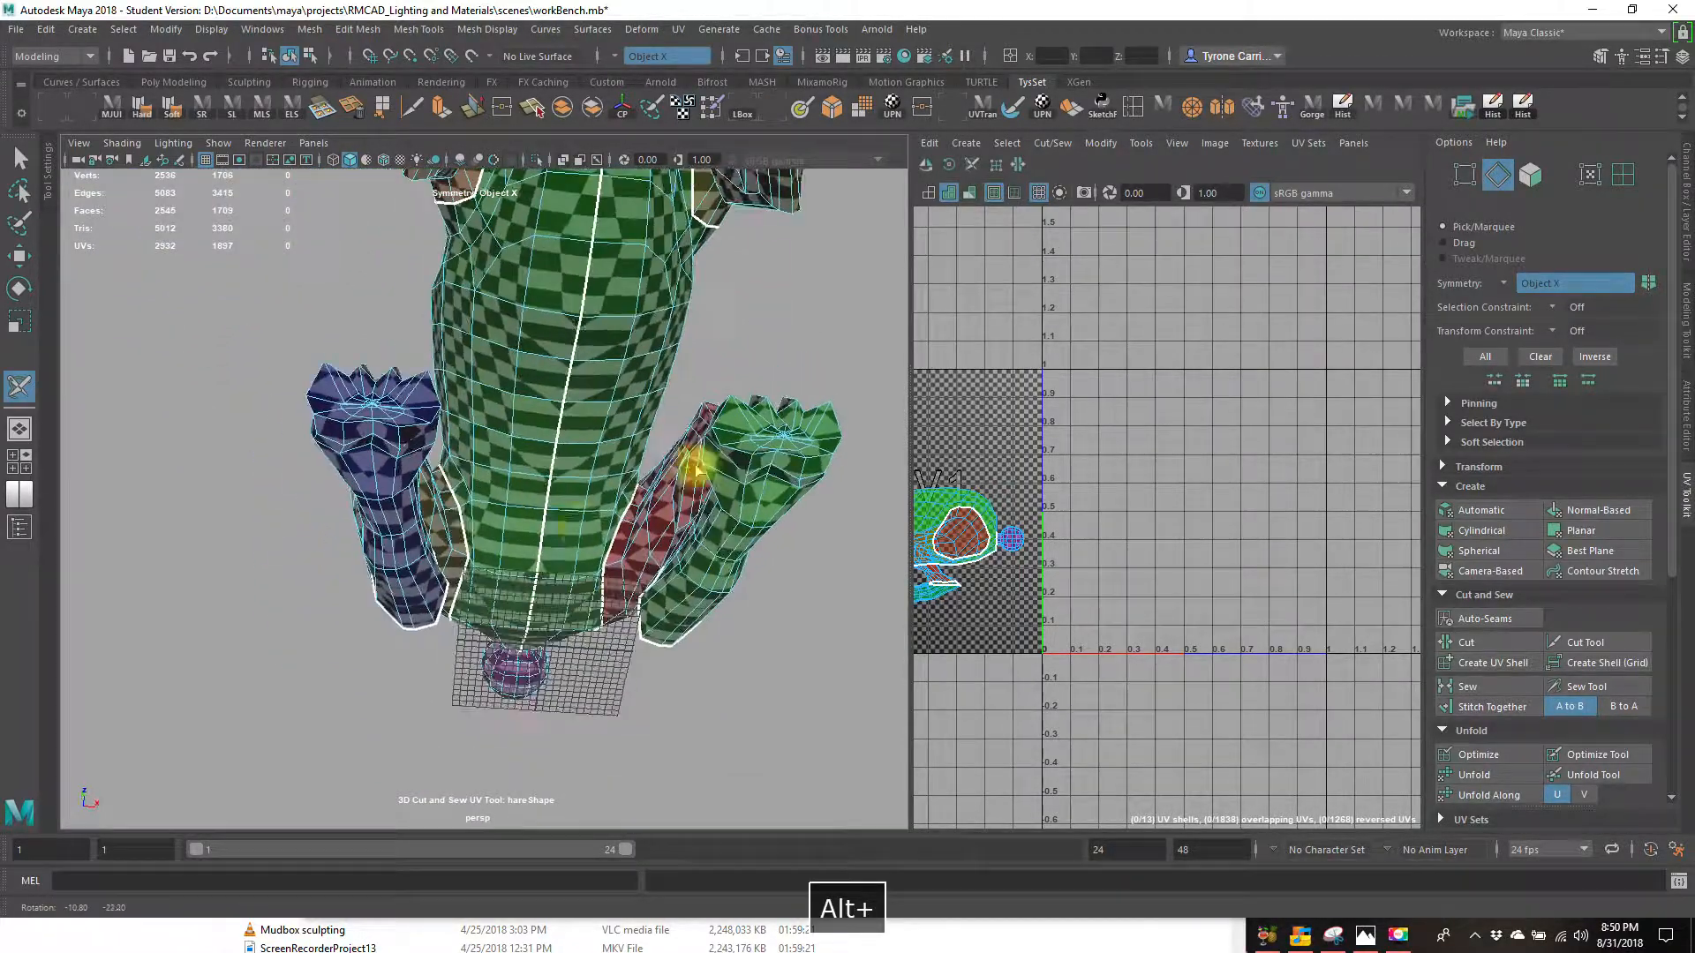
mouse_move(577, 456)
alt+mouse_down()
mouse_move(697, 382)
mouse_move(848, 442)
mouse_move(450, 362)
mouse_move(549, 451)
alt+mouse_up()
alt+drag(670, 344, 474, 455)
alt+drag(507, 391, 501, 383)
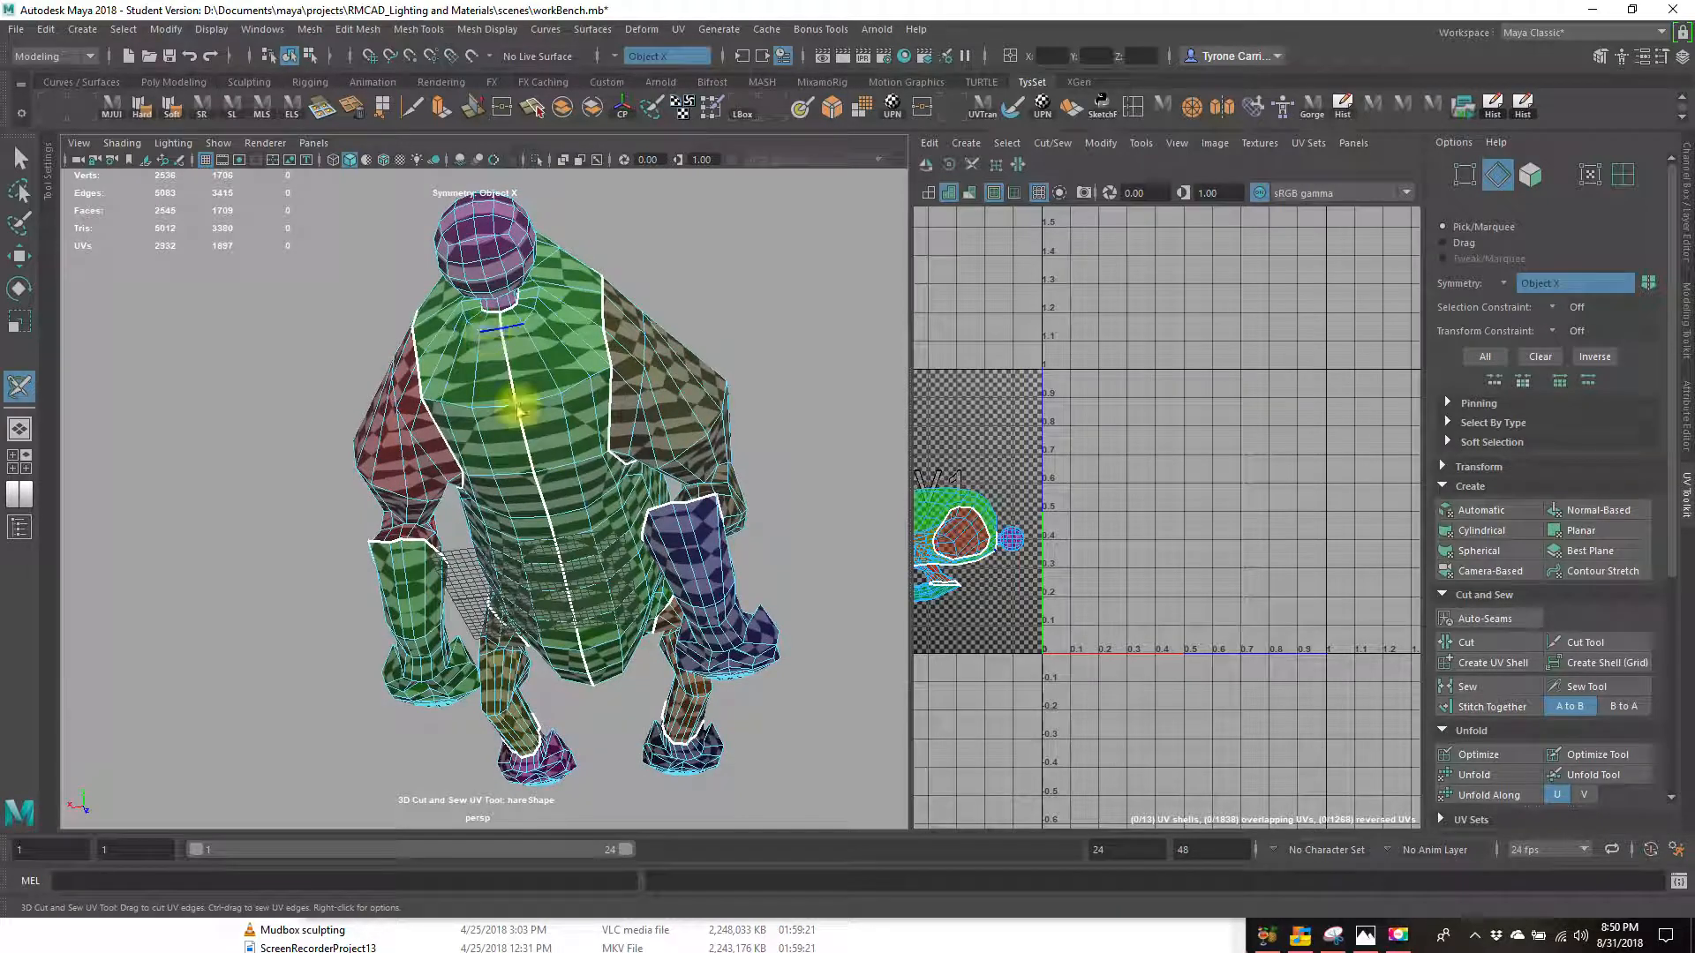
Inspect the hare from both sides, checking the seams around its head, ears, legs, feet and tail.
alt+drag(512, 589, 453, 580)
alt+drag(485, 460, 642, 424)
scroll(630, 433, up, 2)
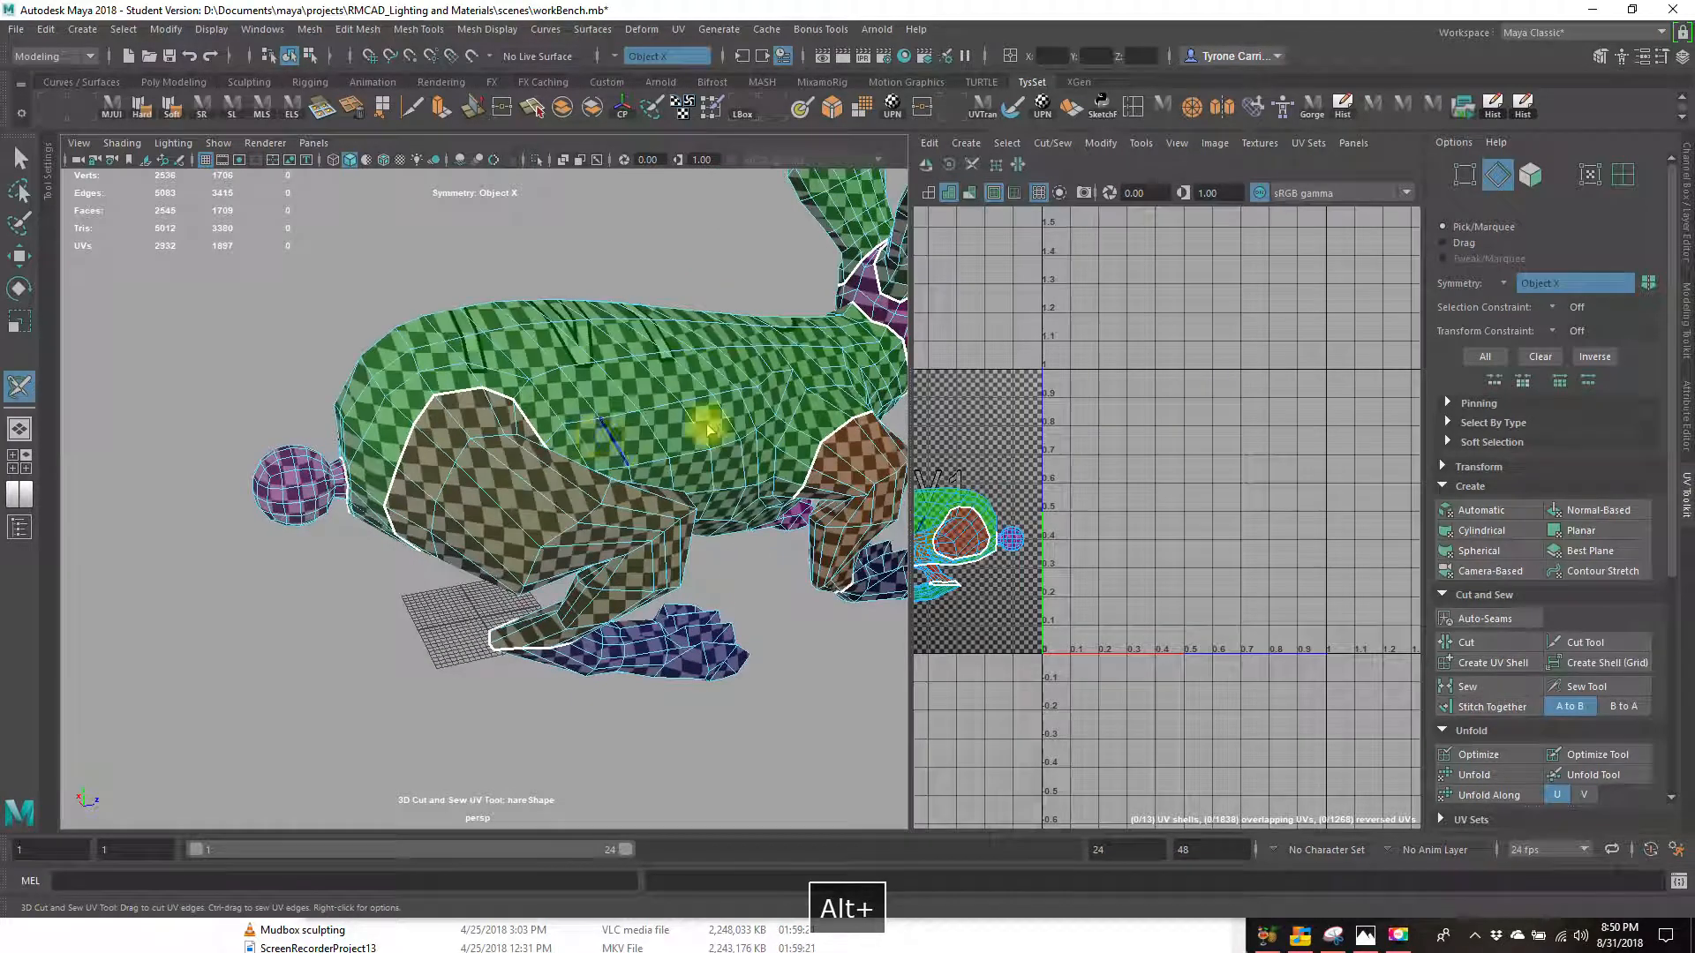
alt+drag(785, 542, 545, 629)
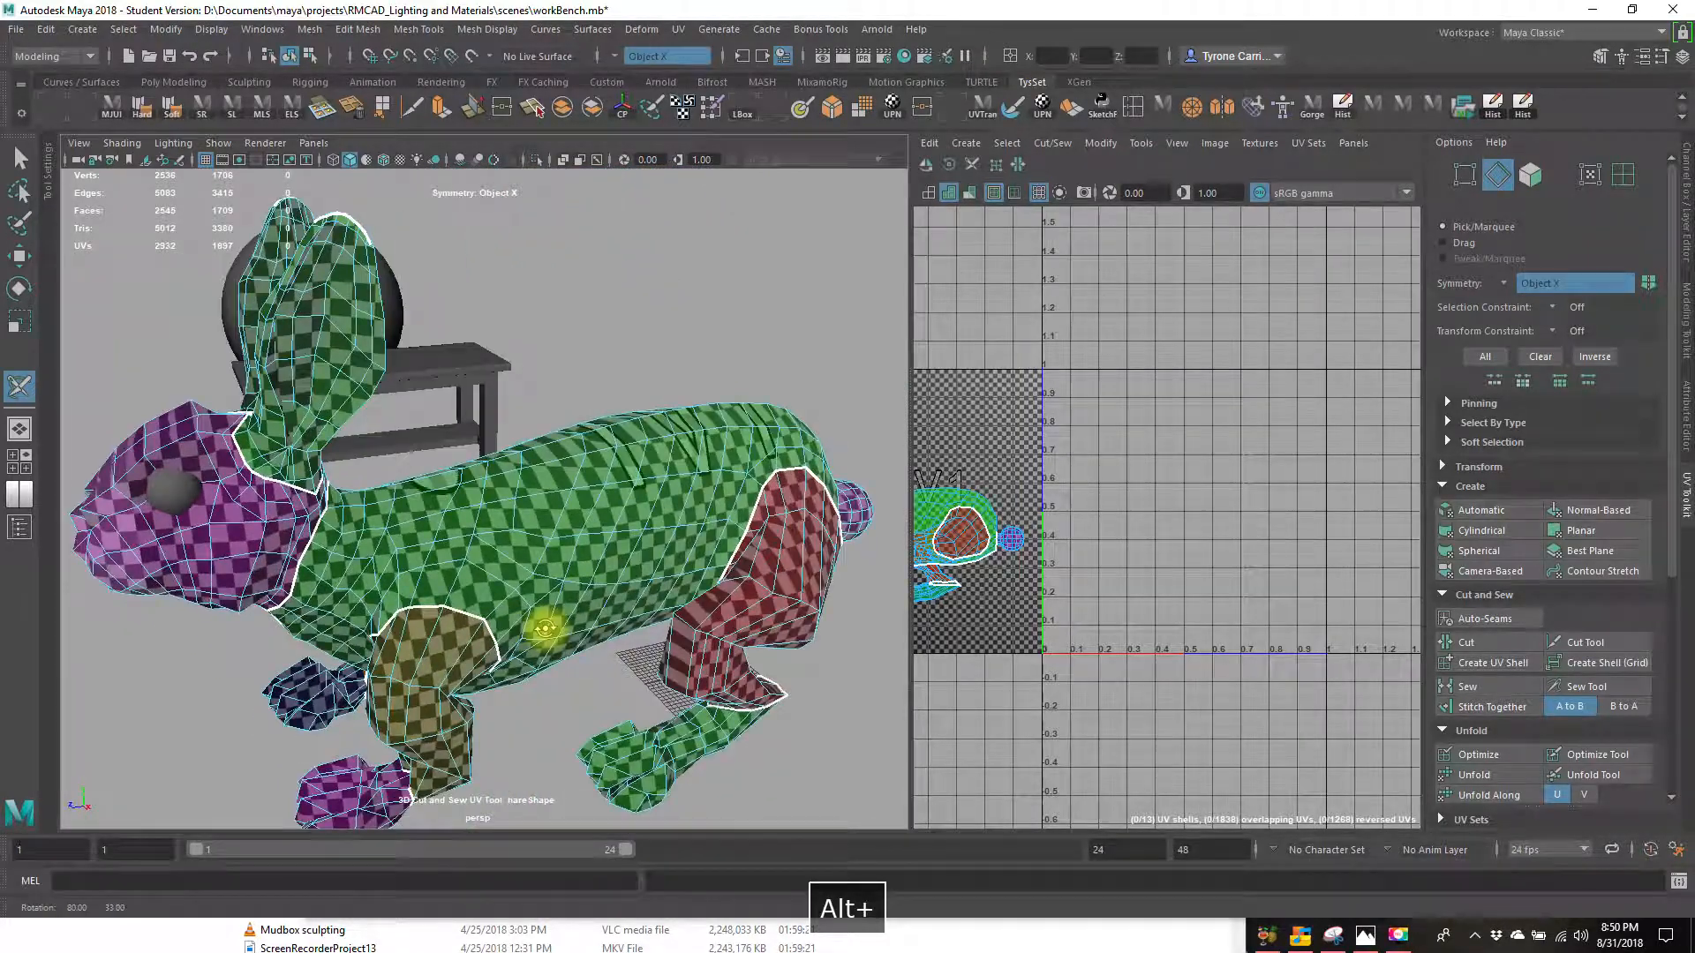
alt+drag(632, 477, 448, 606)
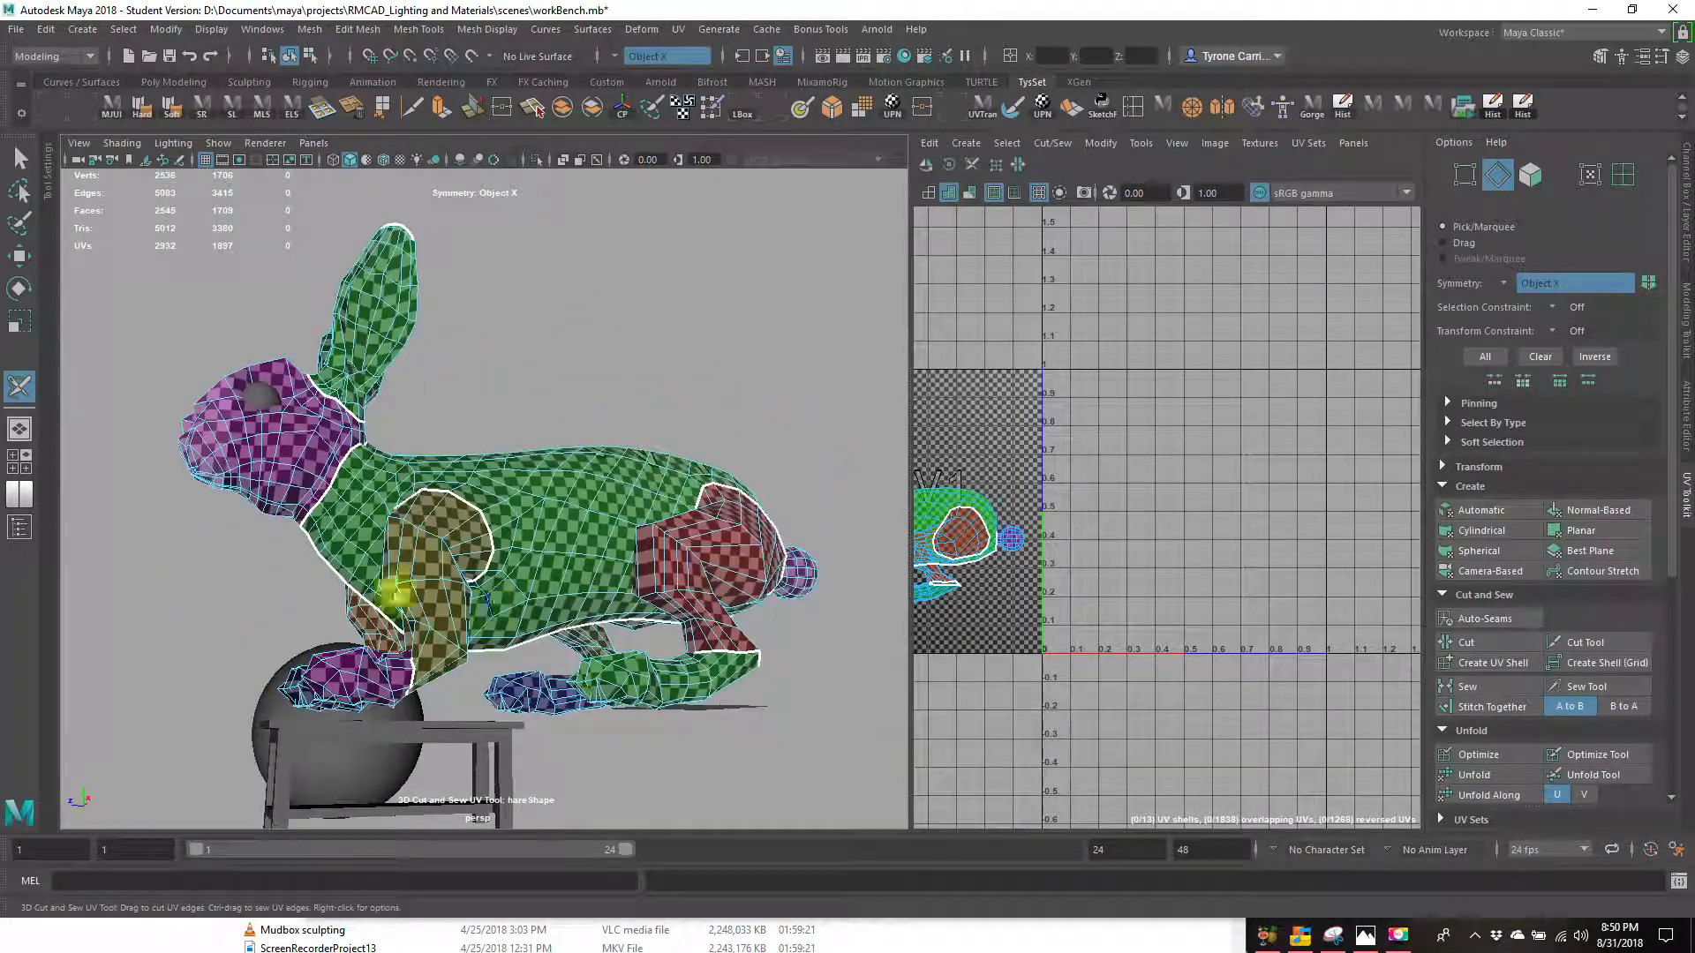
alt+drag(372, 404, 899, 698)
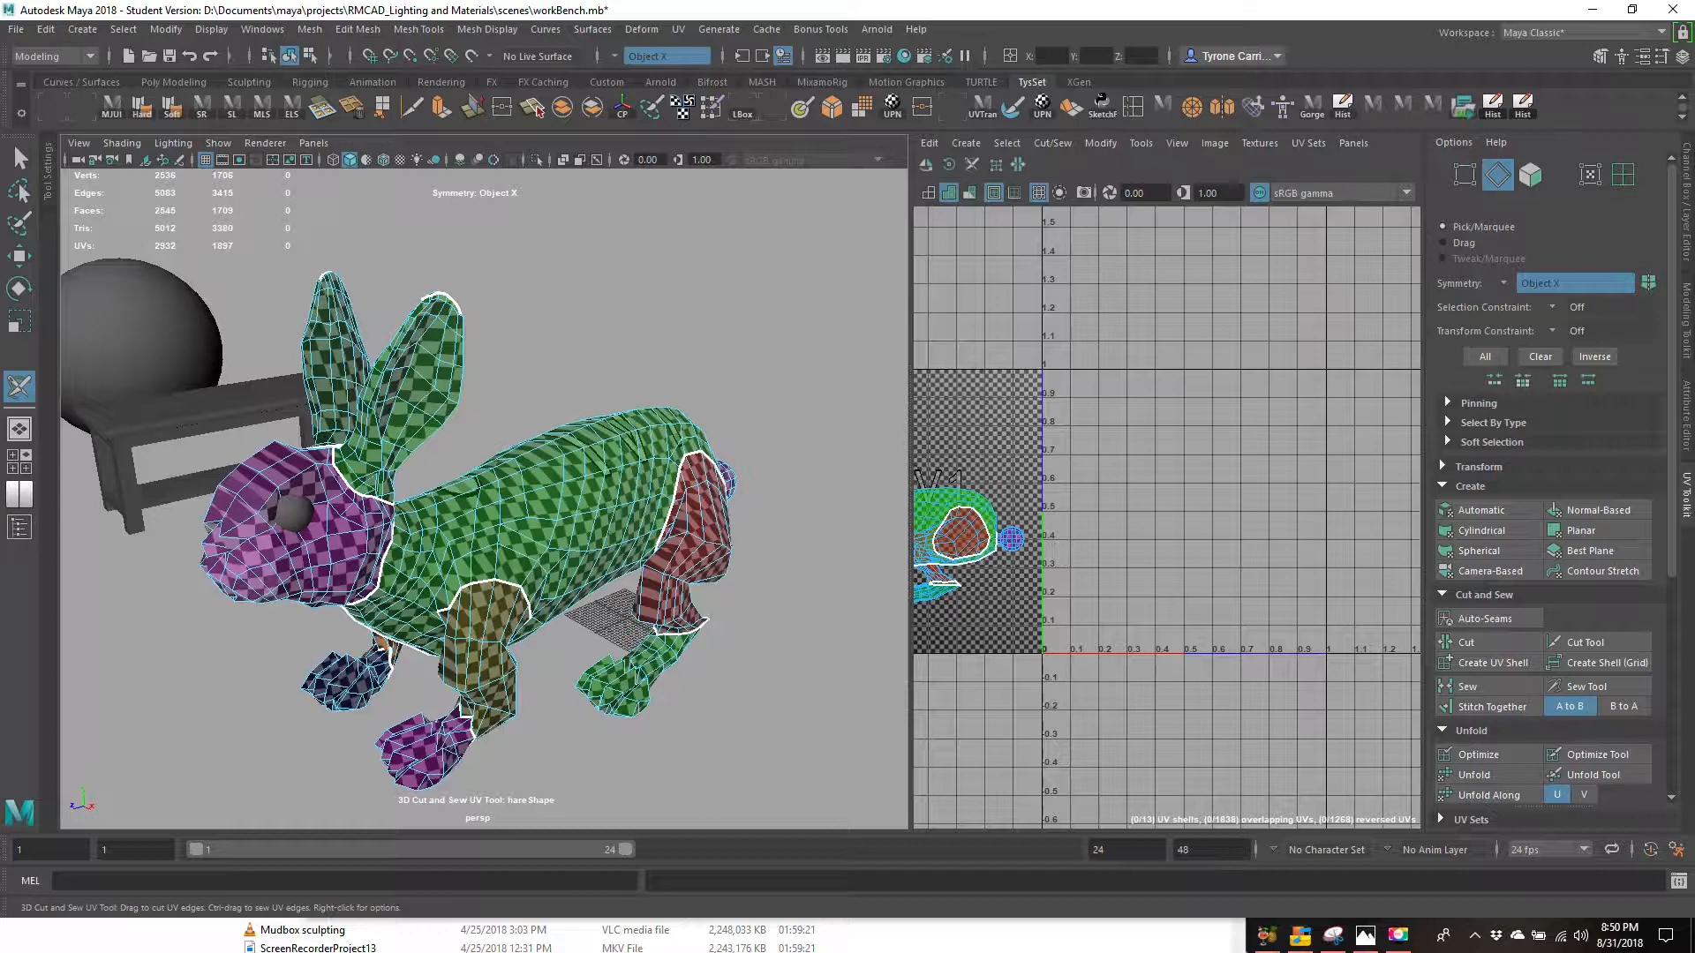
alt+drag(615, 780, 741, 549)
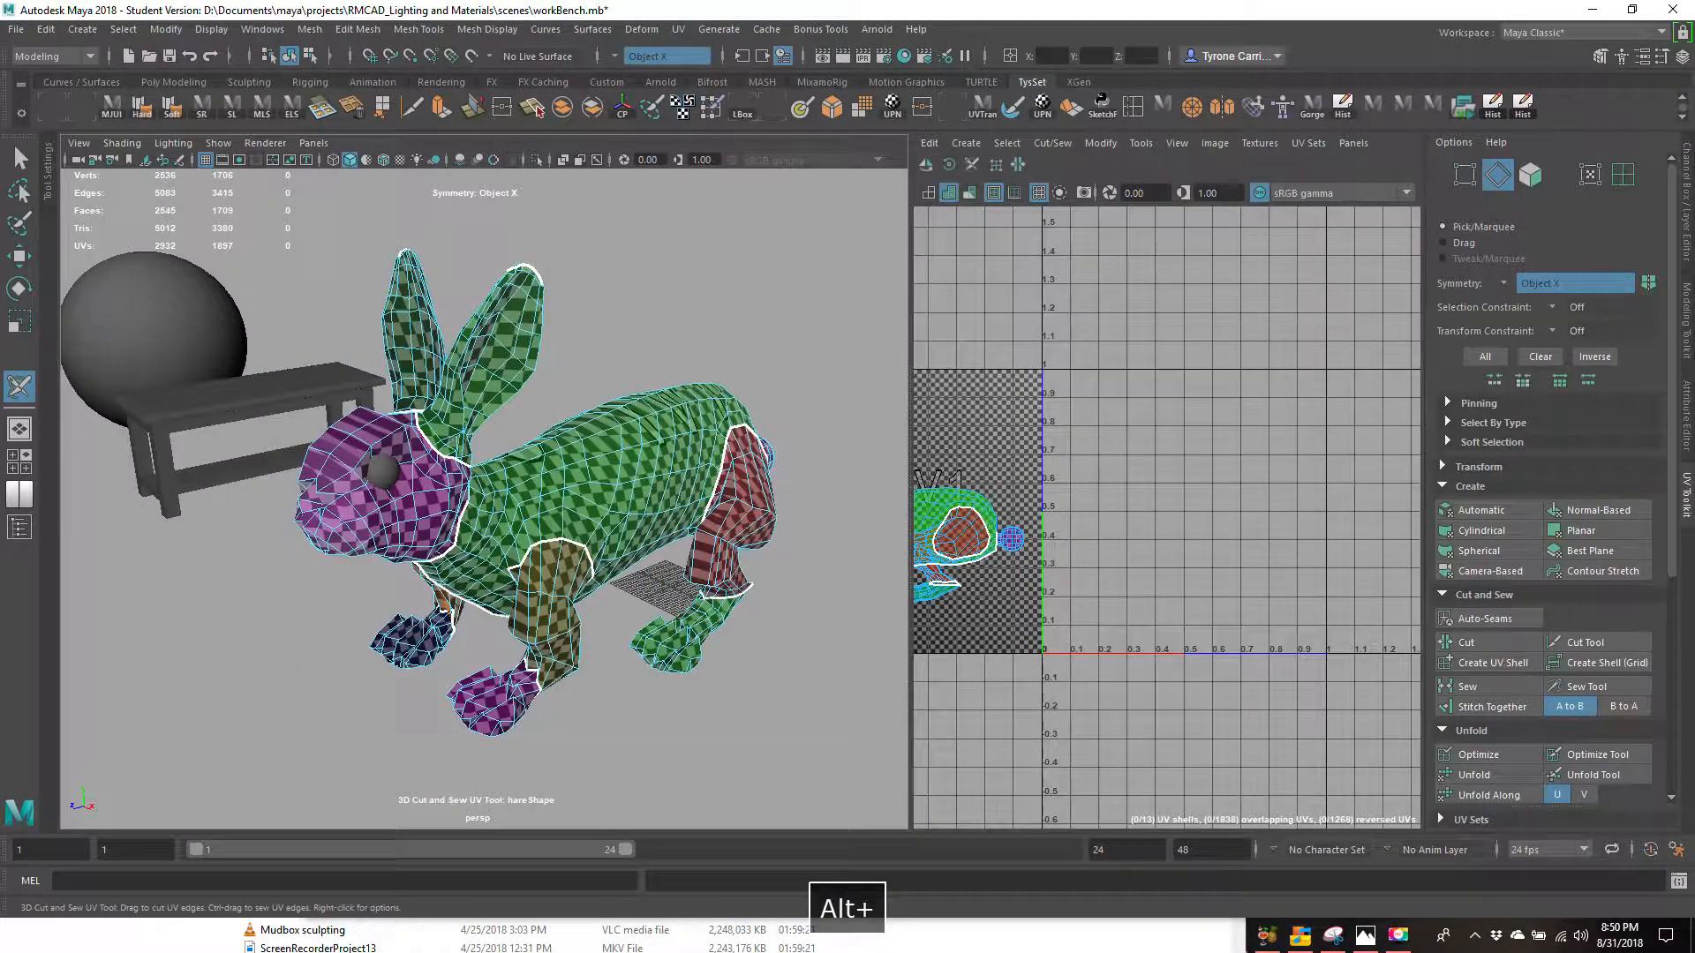